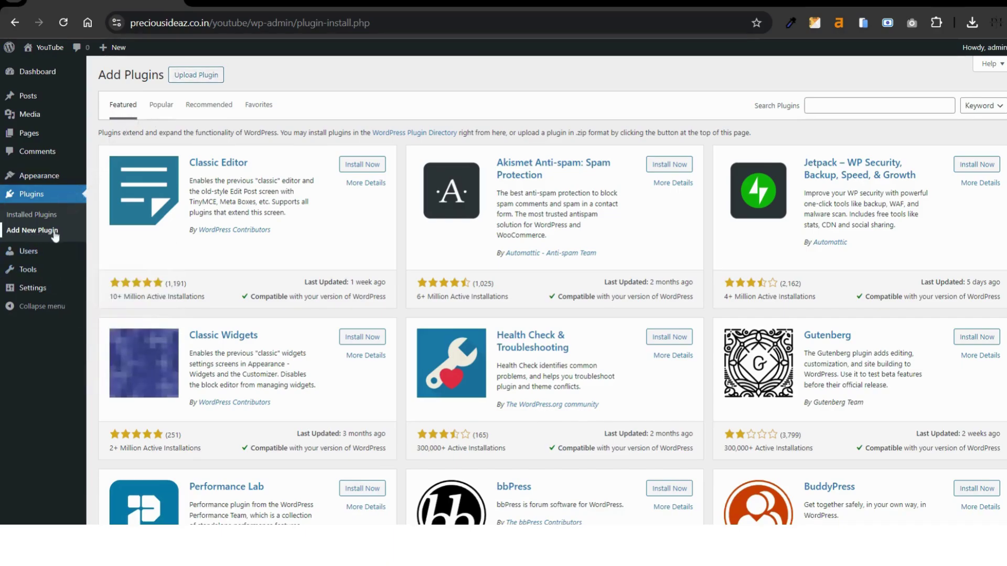
Upload the plugin file WP Rocket 3.16.4.zip, install it and activate the plugin.
click(197, 77)
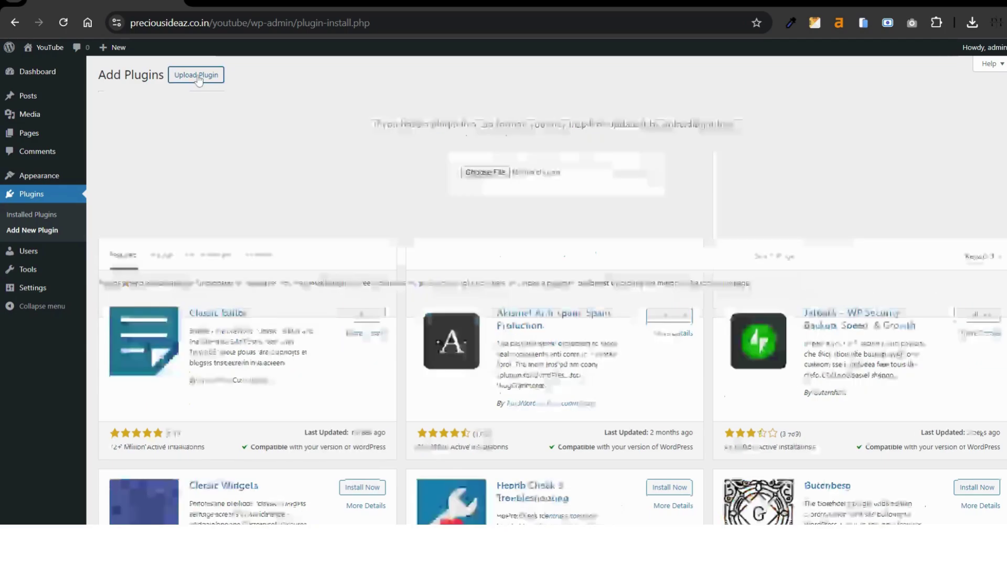
click(485, 173)
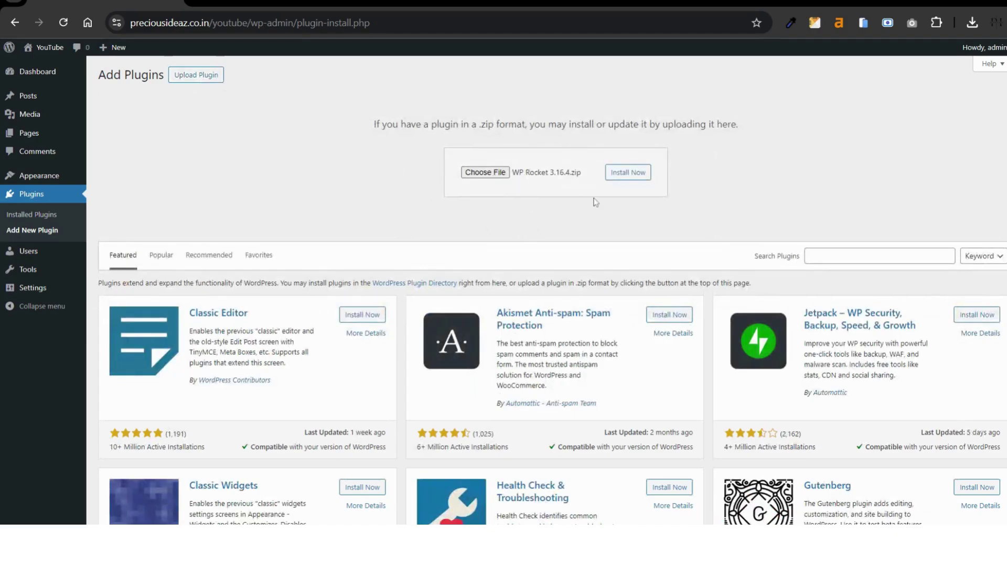
click(626, 179)
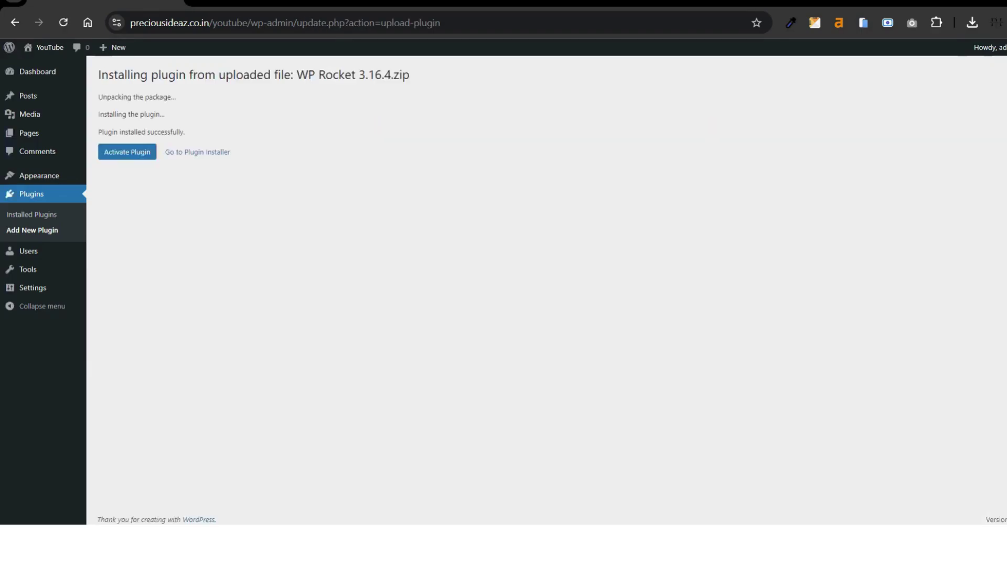
click(136, 159)
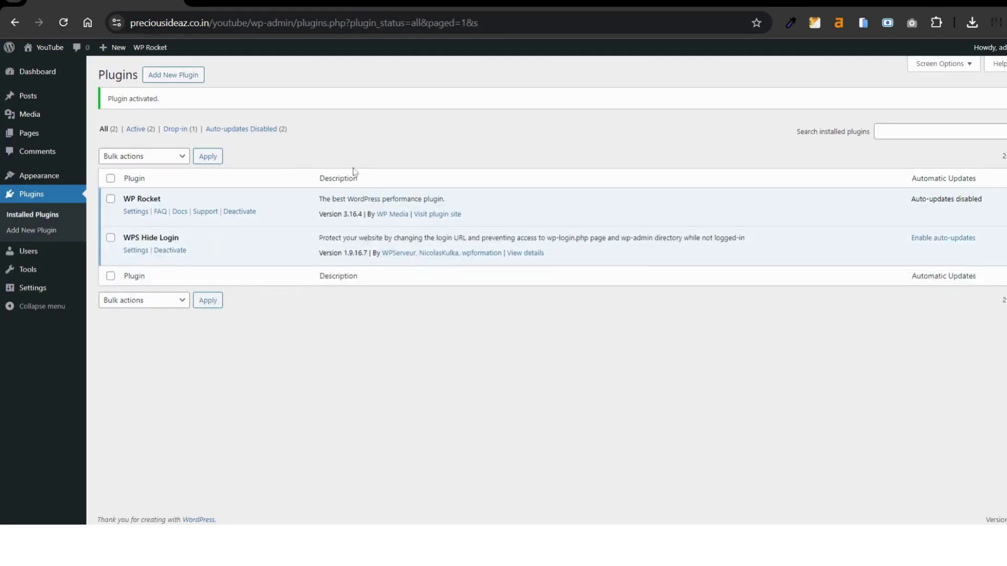
Open the WP Rocket settings and look over its dashboard, including account info, quick actions and getting-started sections.
click(137, 212)
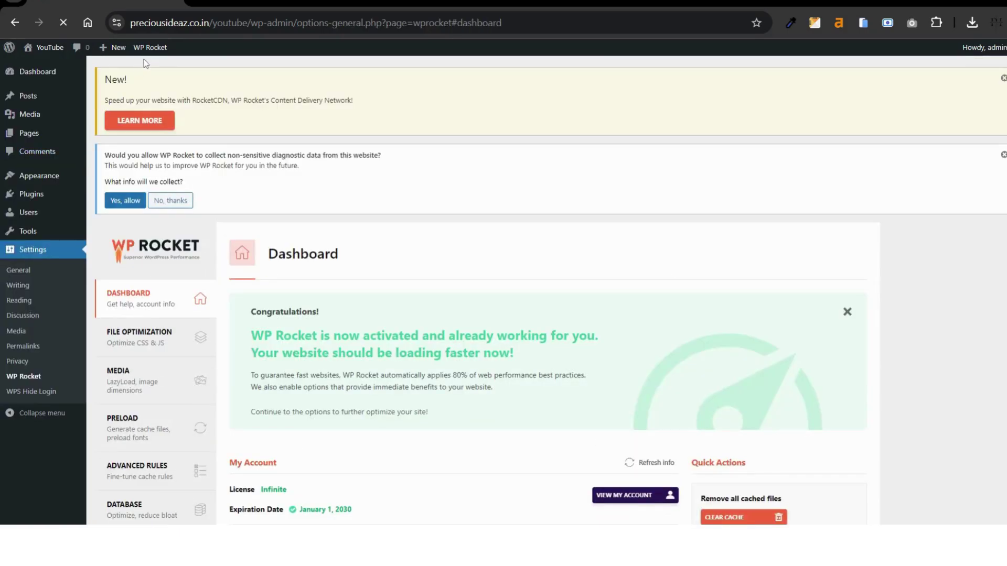
mouse_move(152, 54)
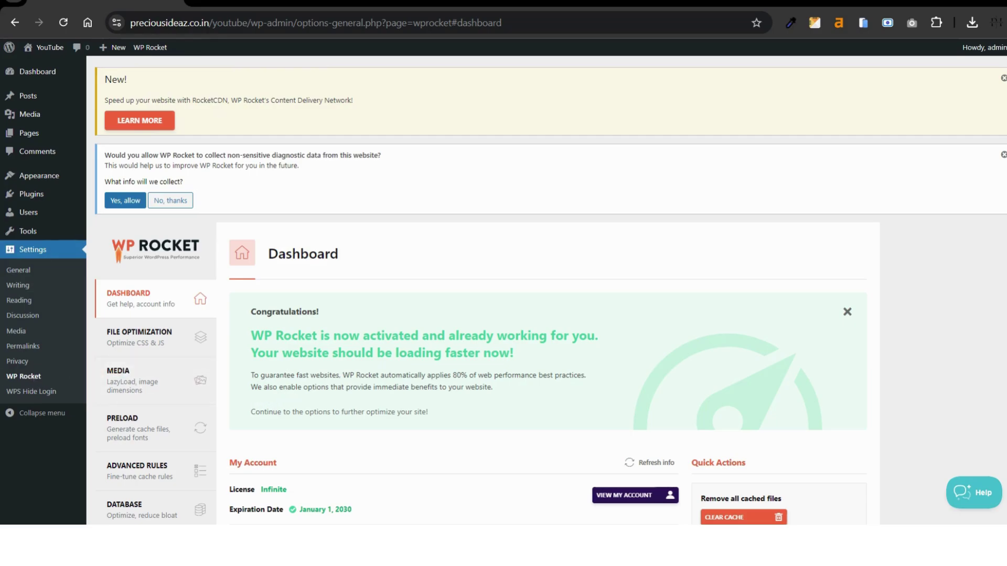
scroll(545, 288, down, 5)
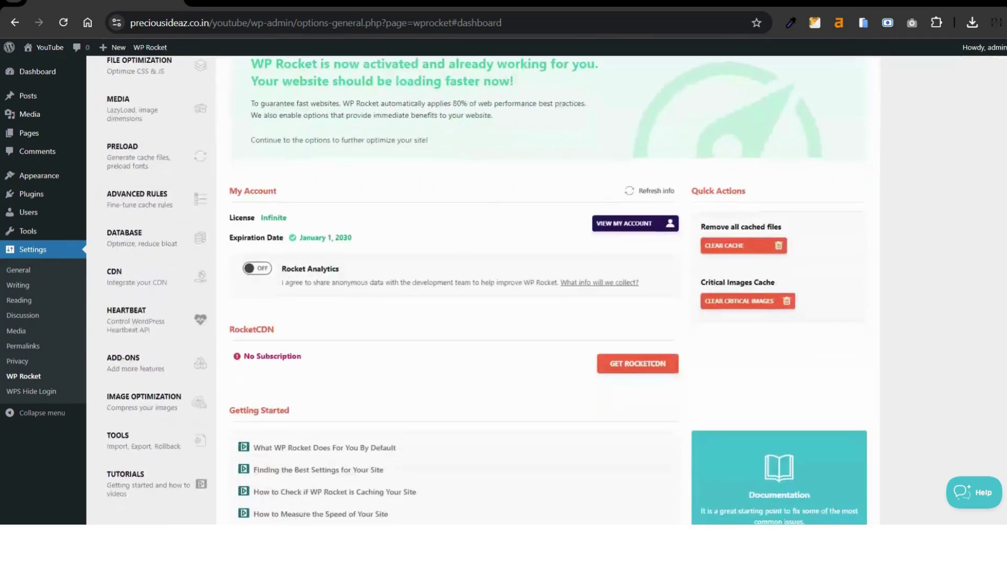
scroll(545, 288, up, 3)
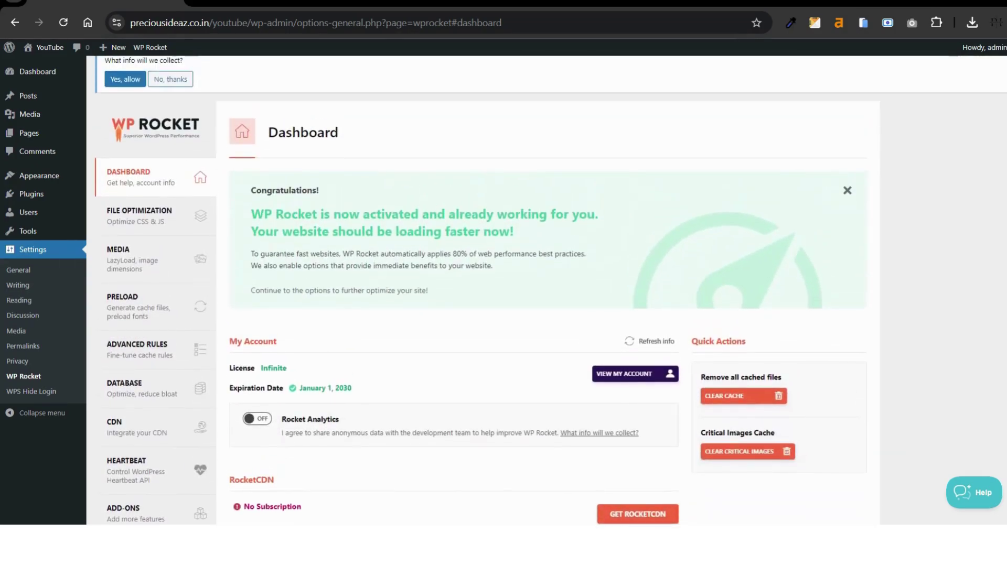
scroll(546, 289, up, 2)
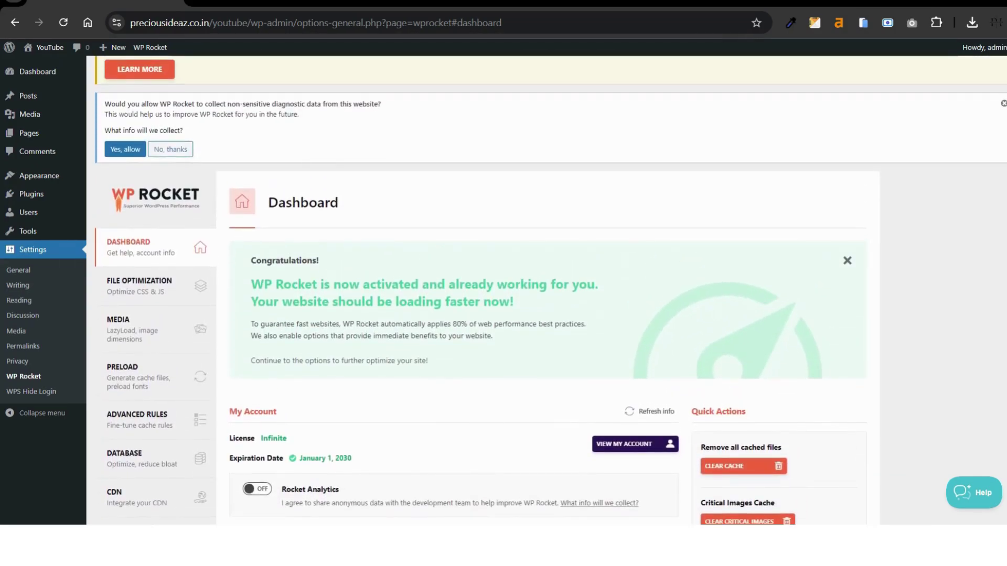
scroll(545, 289, up, 1)
scroll(545, 289, down, 1)
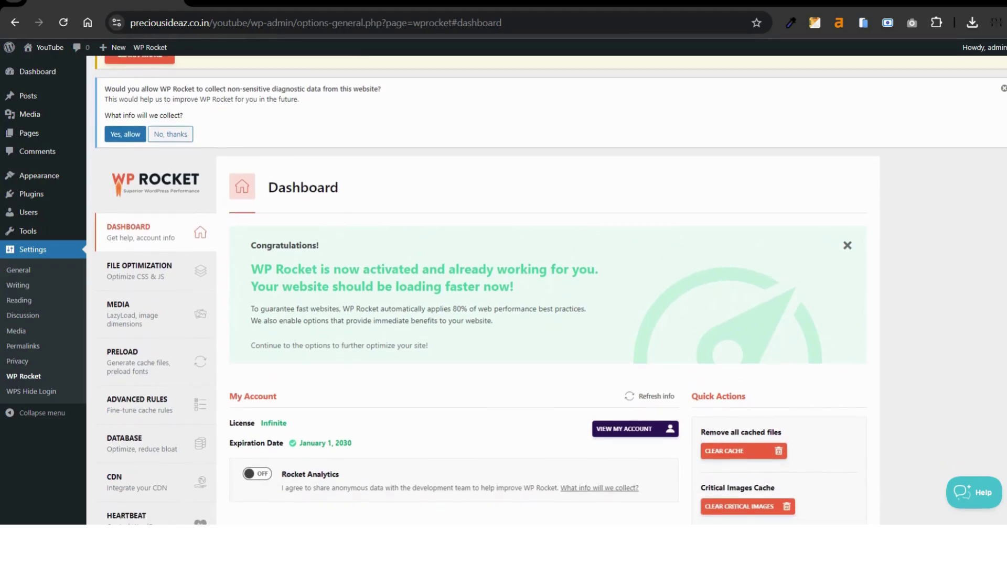
scroll(545, 289, down, 8)
scroll(546, 288, up, 2)
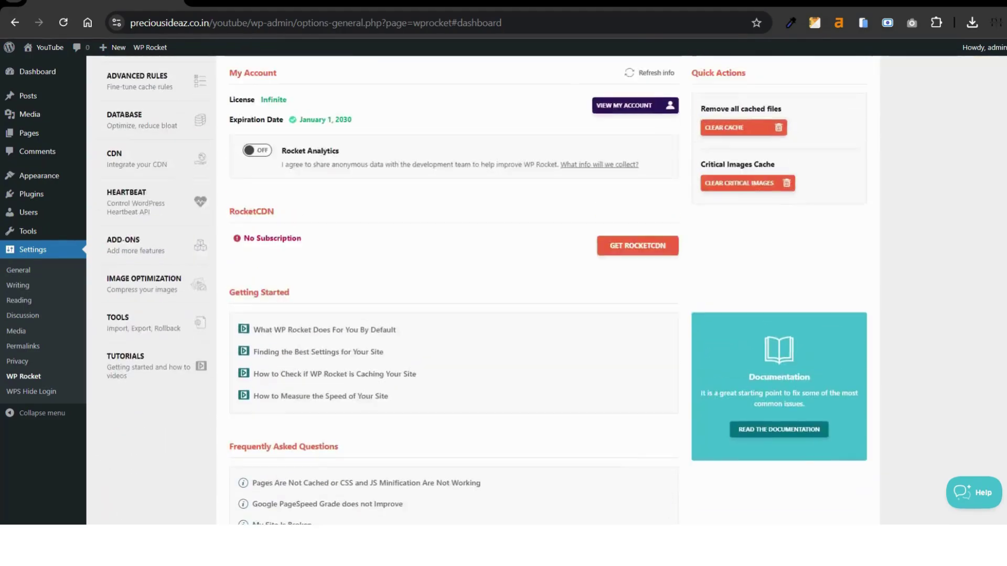
scroll(546, 289, up, 7)
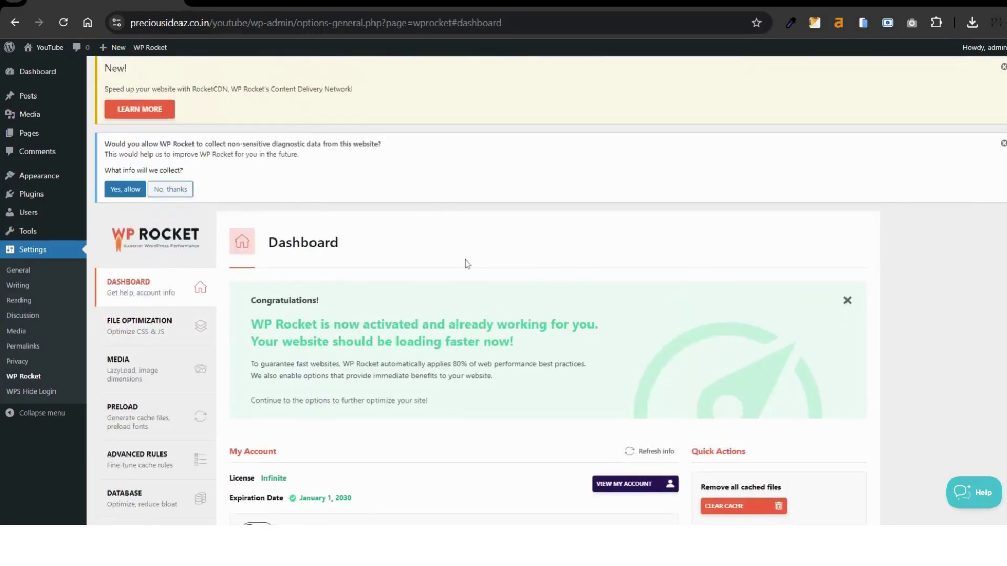
In File Optimization, enable Minify CSS files and Optimize CSS delivery, activating Remove Unused CSS and then switching the method to Load CSS Asynchronously.
click(128, 322)
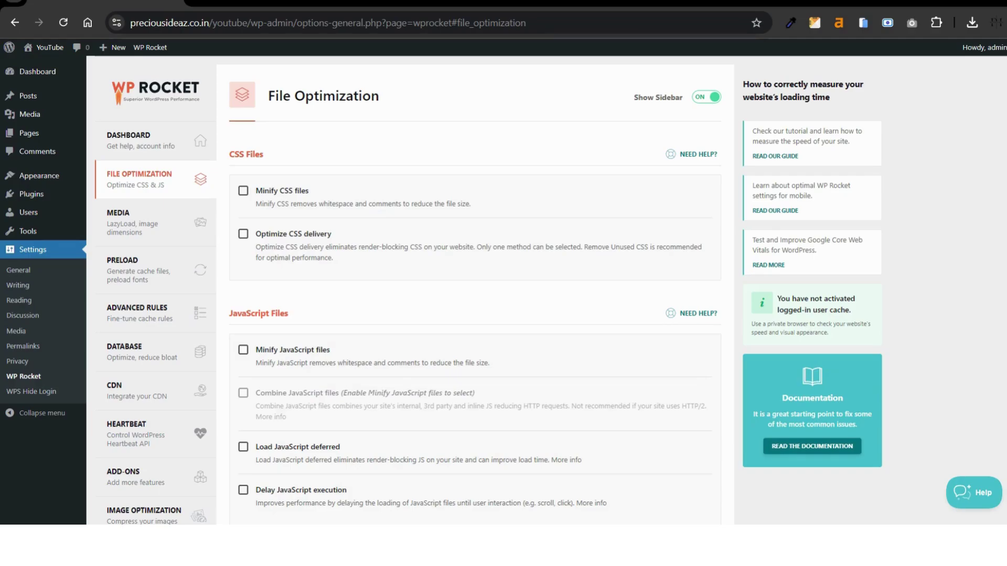
click(244, 192)
click(242, 234)
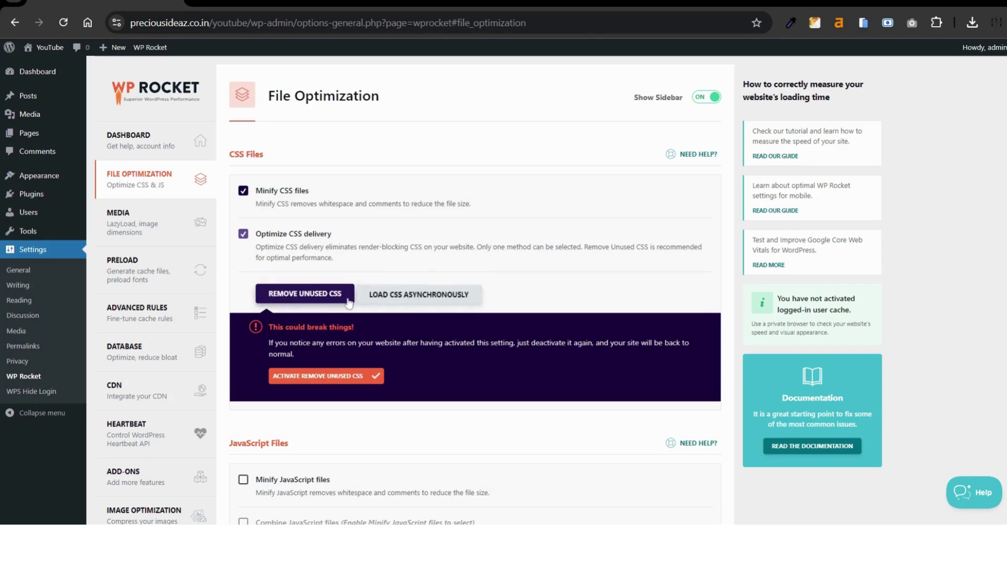
click(326, 376)
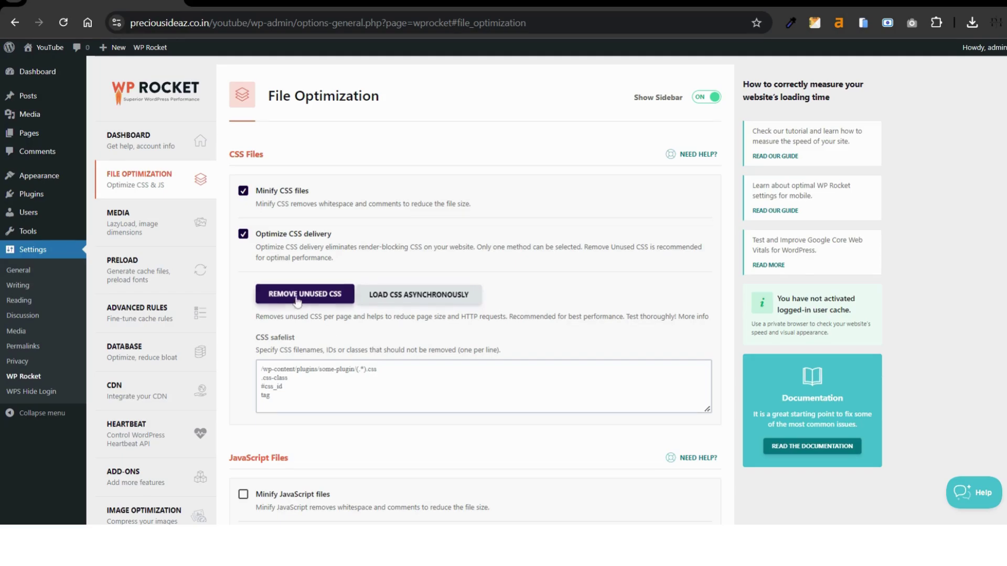
click(409, 304)
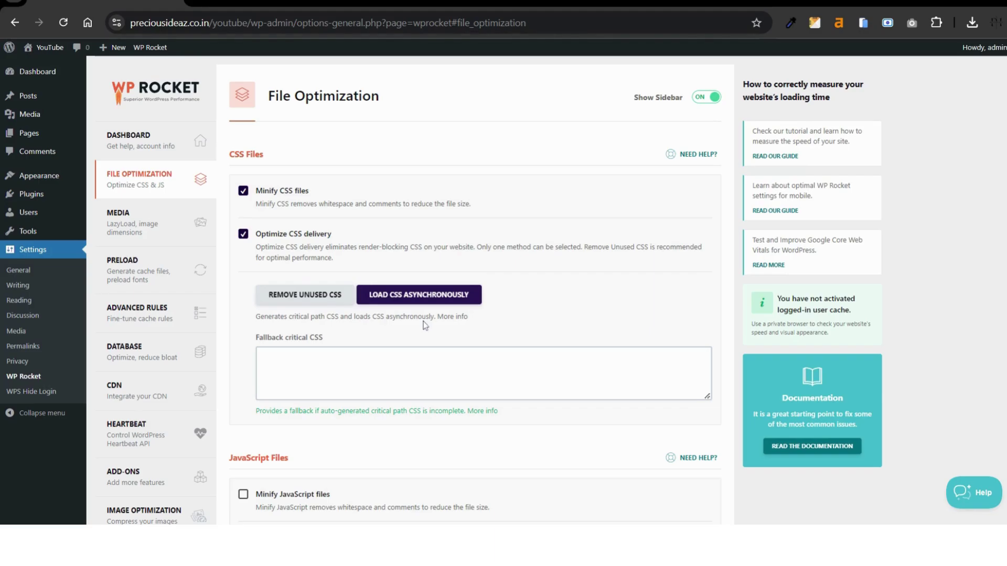
Enable Minify JavaScript files, Load JavaScript deferred and Delay JavaScript execution in the JavaScript Files section.
scroll(424, 325, down, 2)
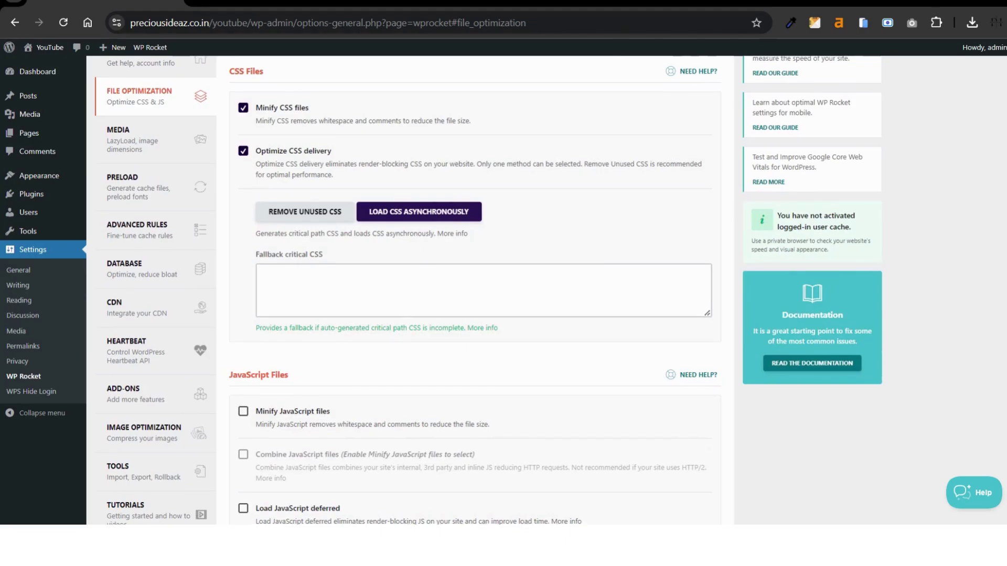
scroll(494, 290, down, 3)
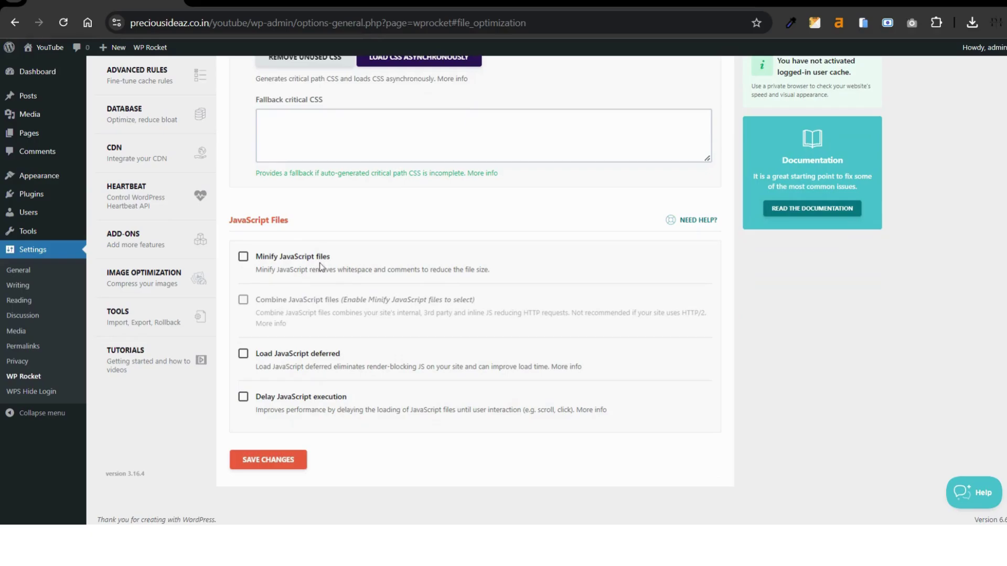
click(243, 257)
click(243, 354)
scroll(247, 358, down, 2)
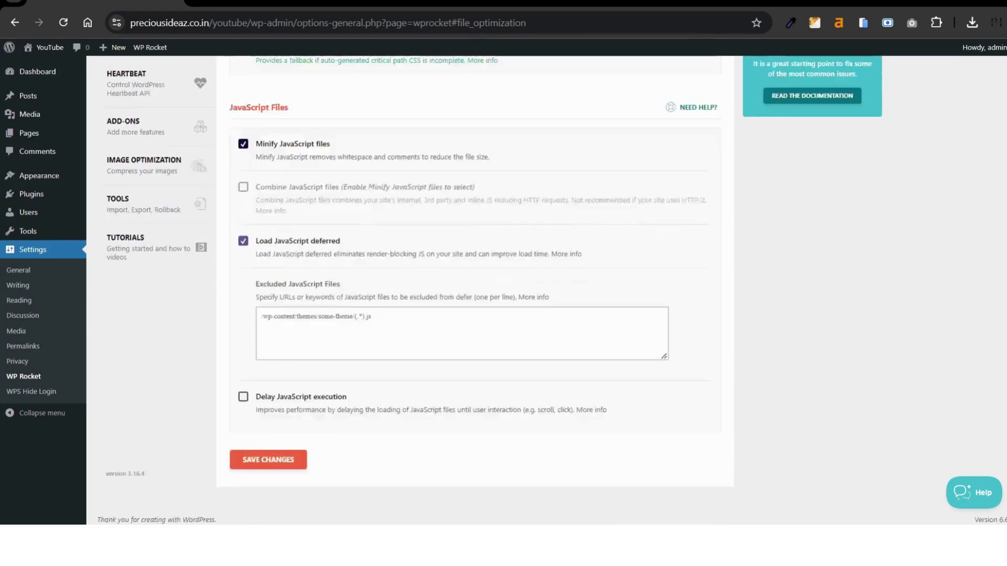
click(243, 397)
Look through the Analytics & Ads one-click exclusions for delayed JavaScript execution.
scroll(376, 448, down, 3)
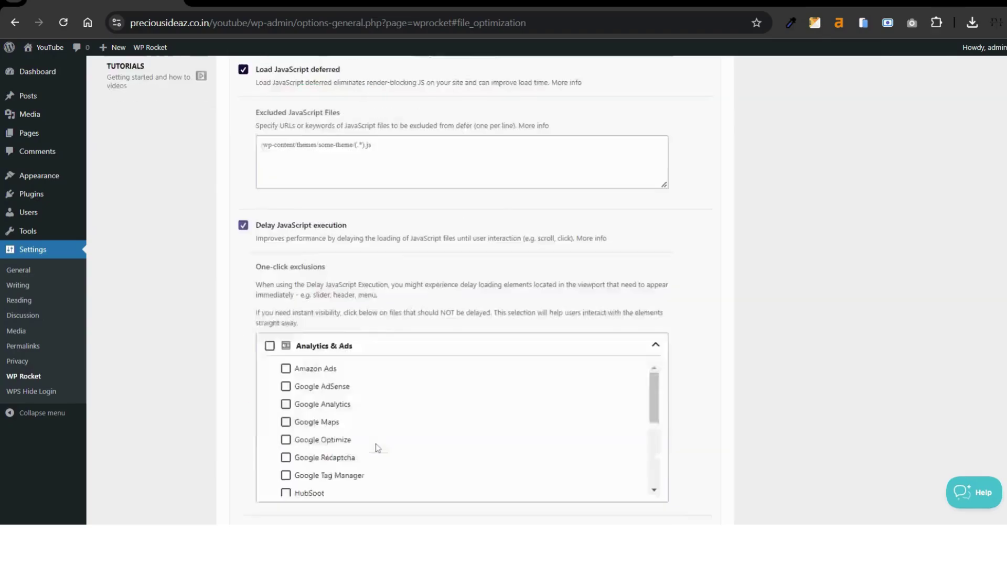
scroll(376, 448, down, 3)
scroll(271, 225, up, 2)
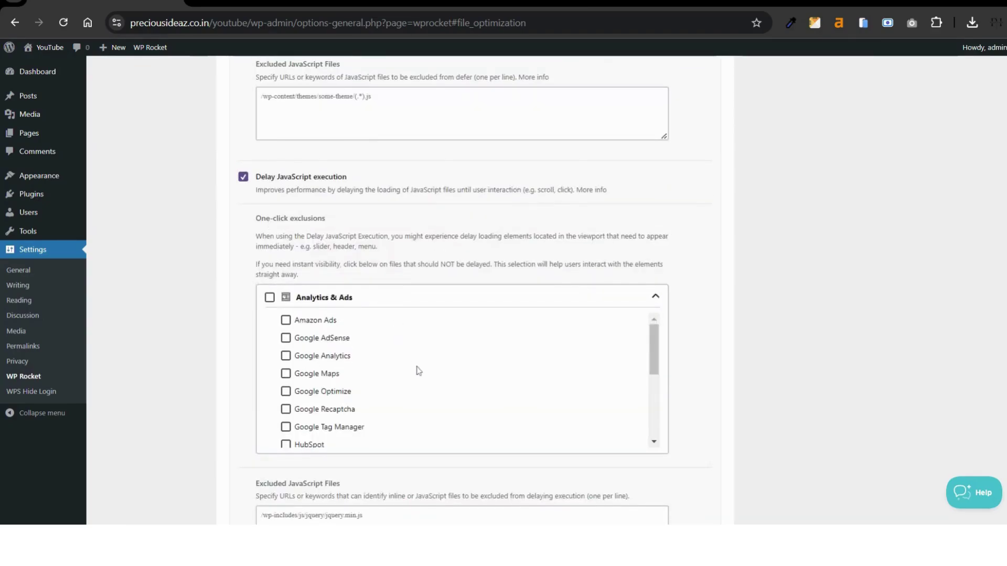
scroll(418, 371, down, 1)
scroll(456, 377, down, 2)
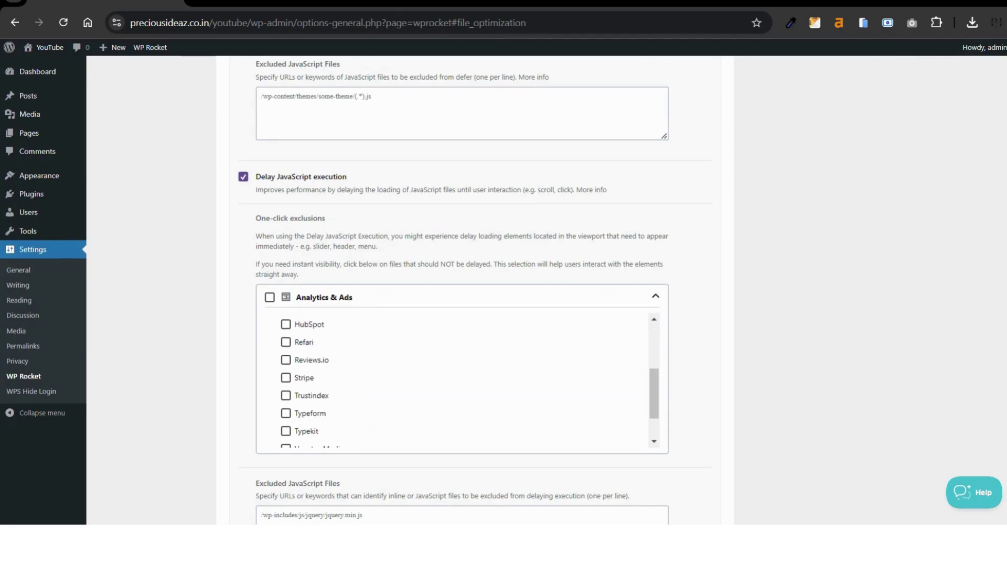
scroll(457, 377, up, 3)
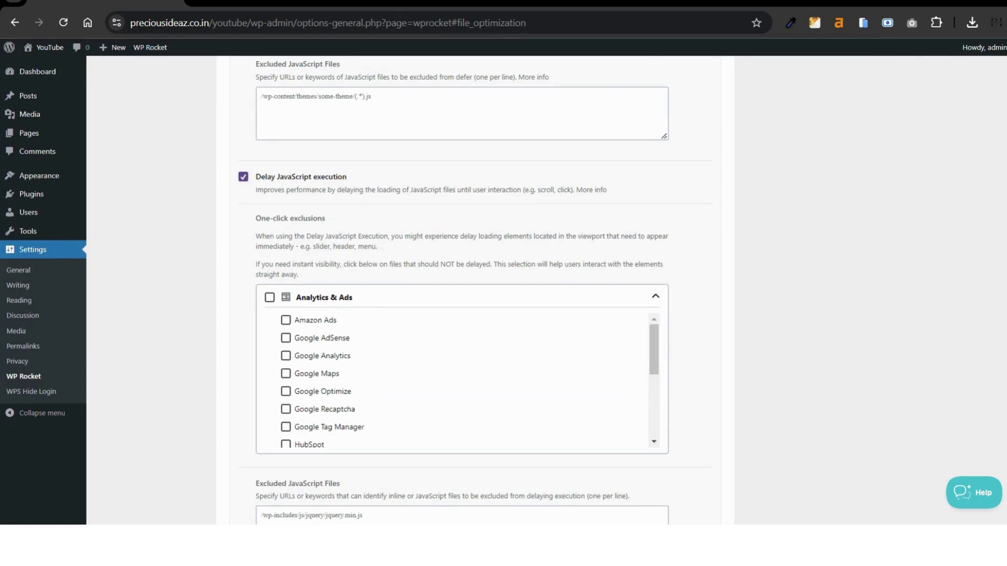
scroll(457, 380, down, 3)
scroll(456, 380, down, 1)
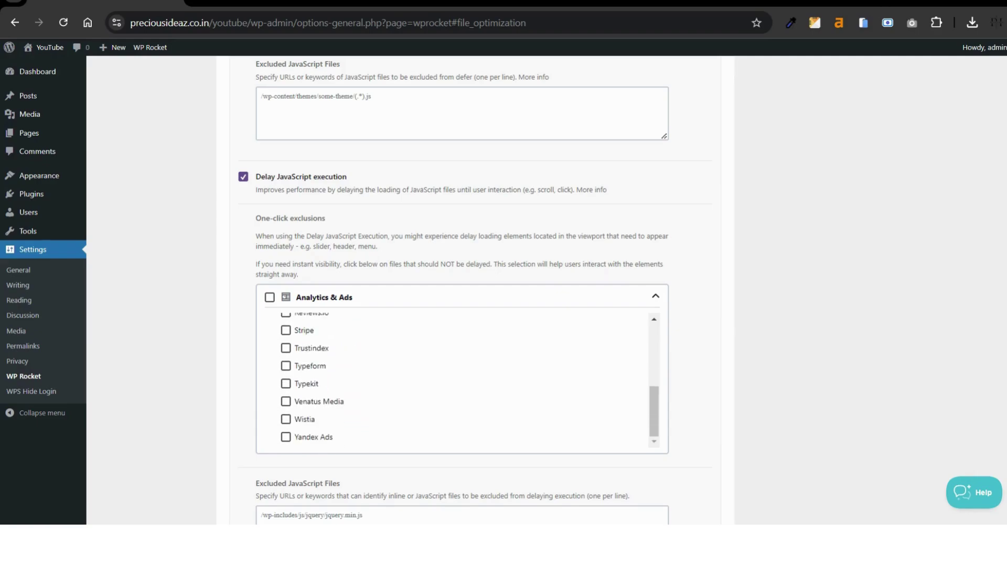
scroll(456, 380, up, 4)
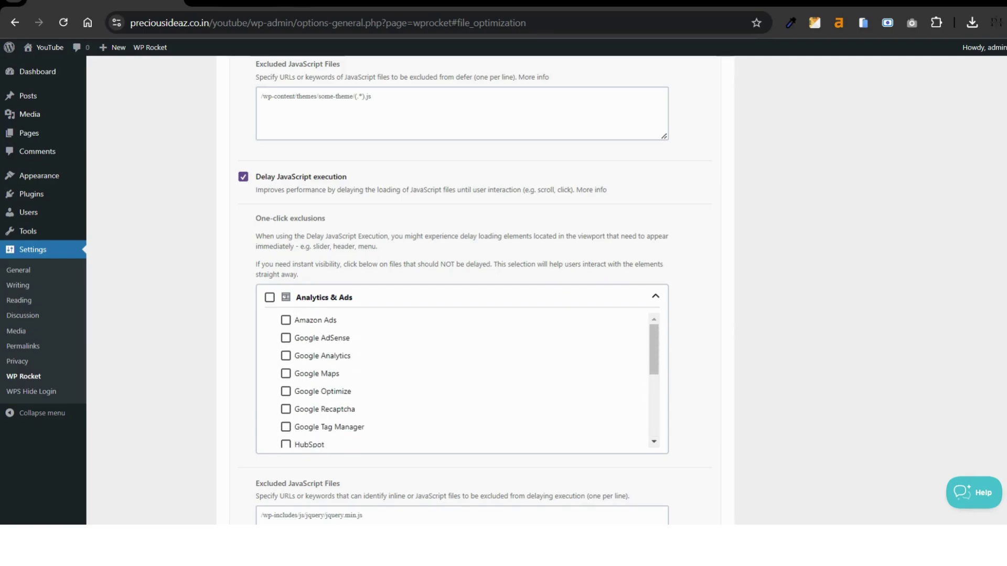
scroll(370, 258, down, 1)
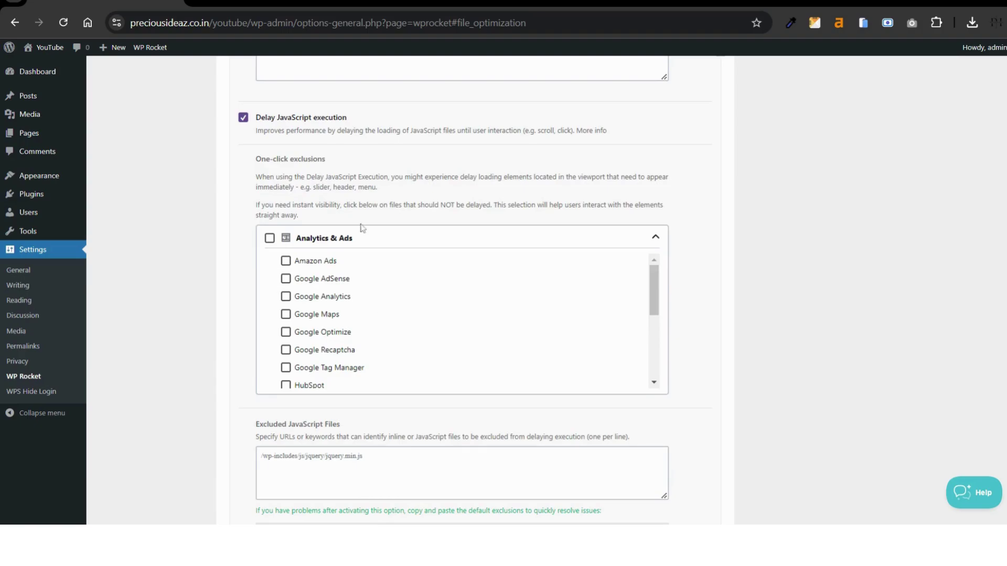
Try excluding Google Analytics from JavaScript delay, clear that exclusion again and check the other Analytics & Ads entries.
click(286, 297)
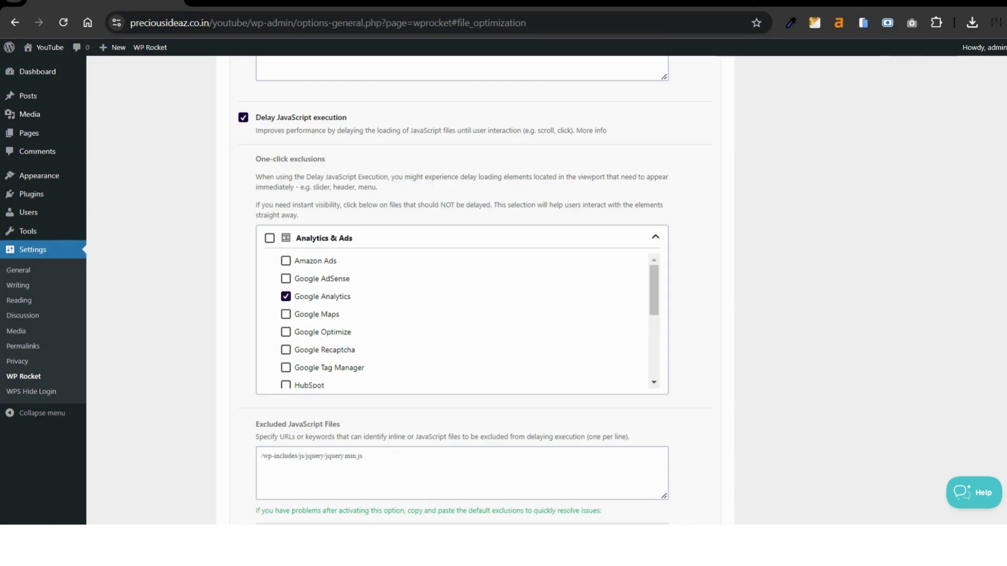
click(286, 296)
scroll(288, 322, down, 2)
scroll(288, 322, down, 3)
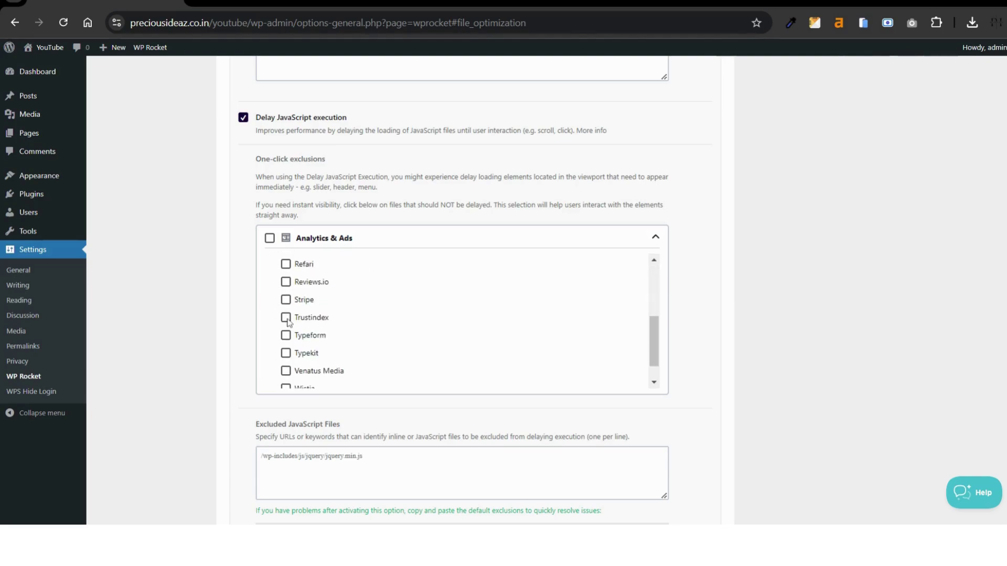
scroll(456, 314, up, 5)
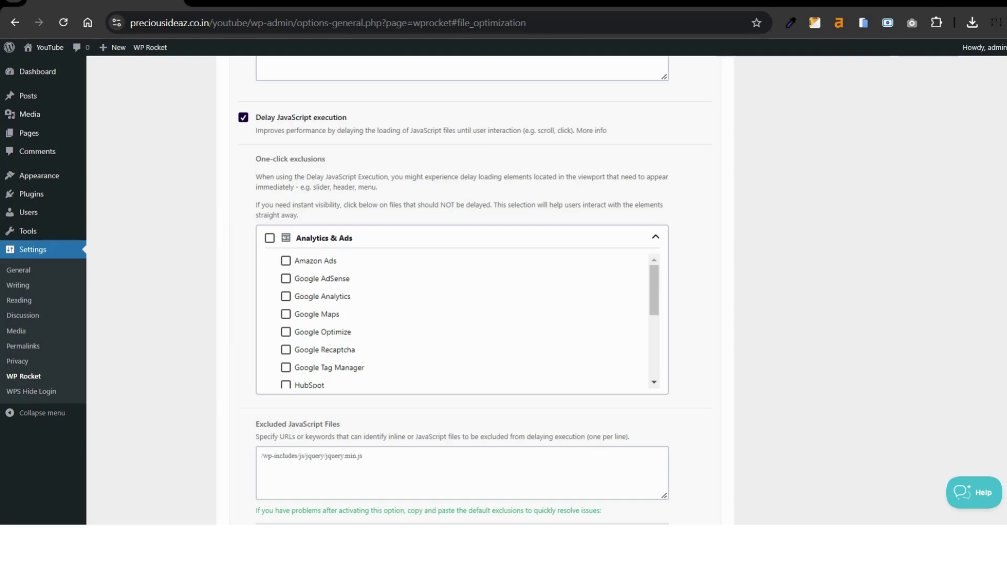
Copy the suggested default exclusions into Excluded JavaScript Files under Delay JavaScript execution and save the File Optimization settings.
scroll(252, 307, down, 3)
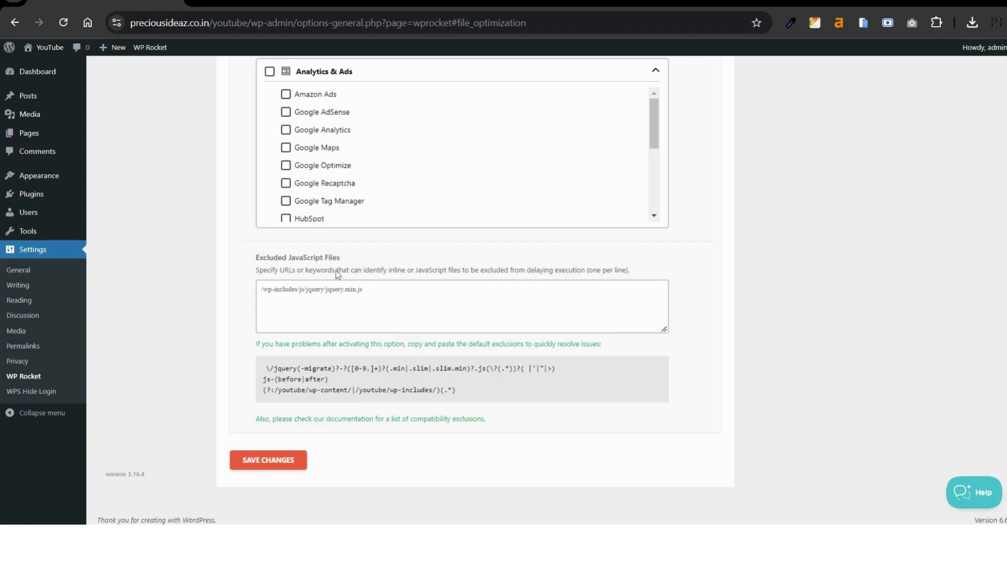
click(261, 289)
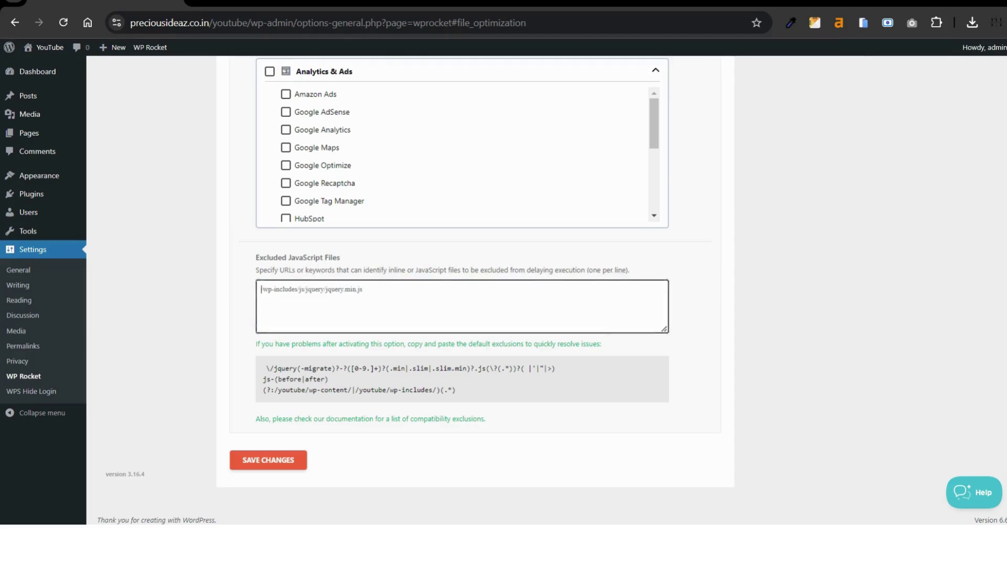
scroll(462, 289, up, 5)
scroll(462, 288, down, 1)
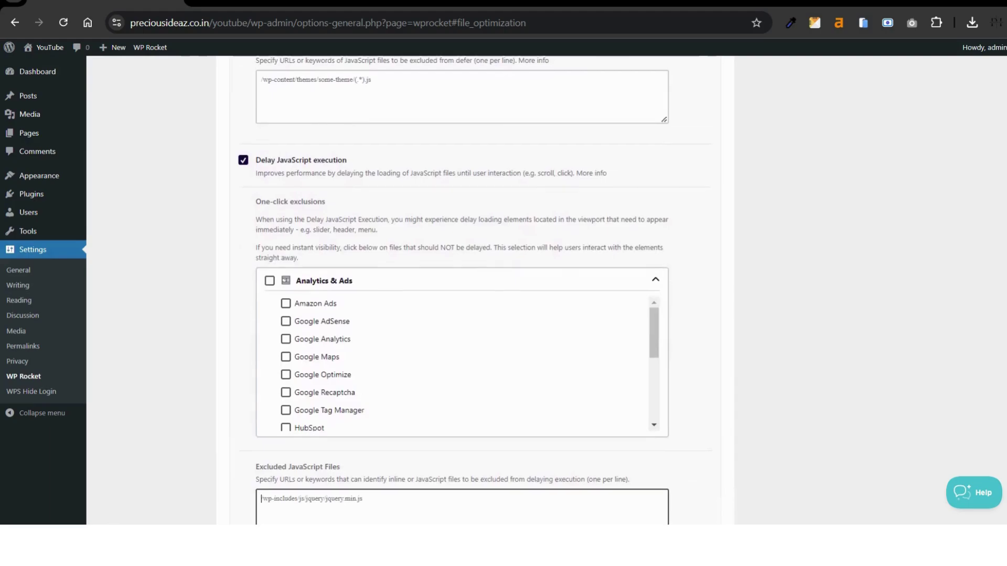
scroll(462, 289, down, 4)
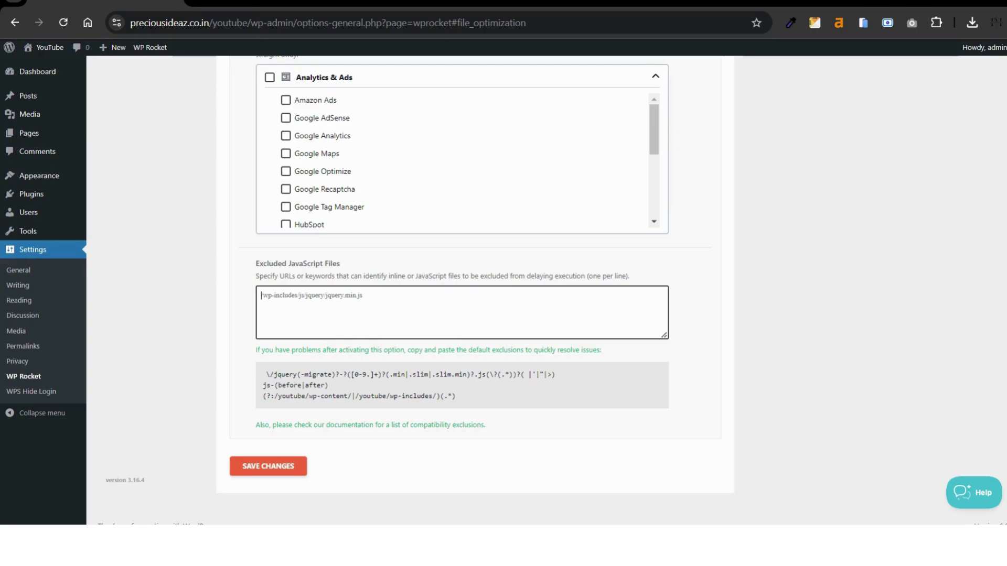
drag(456, 397, 264, 382)
key(ctrl+c)
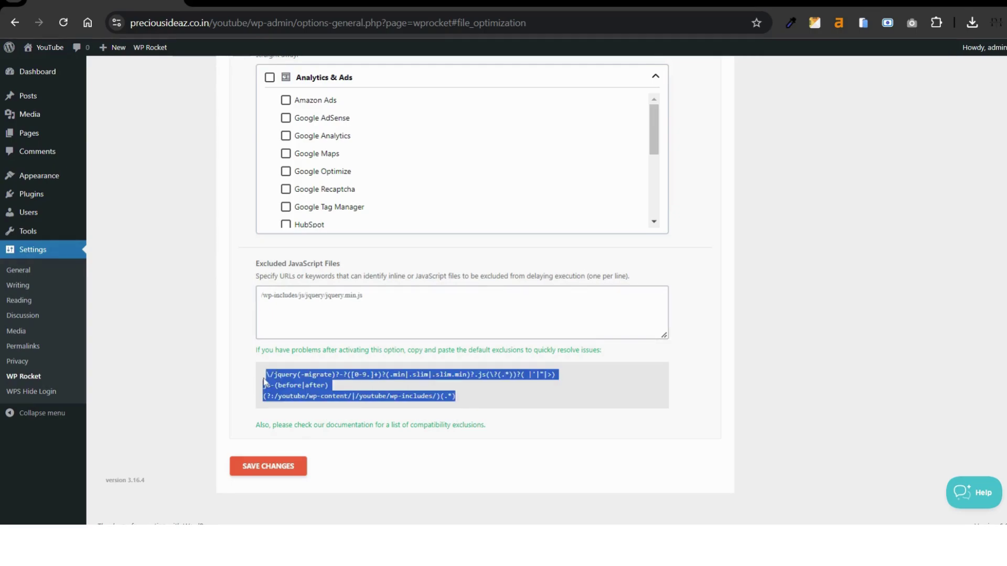
click(262, 295)
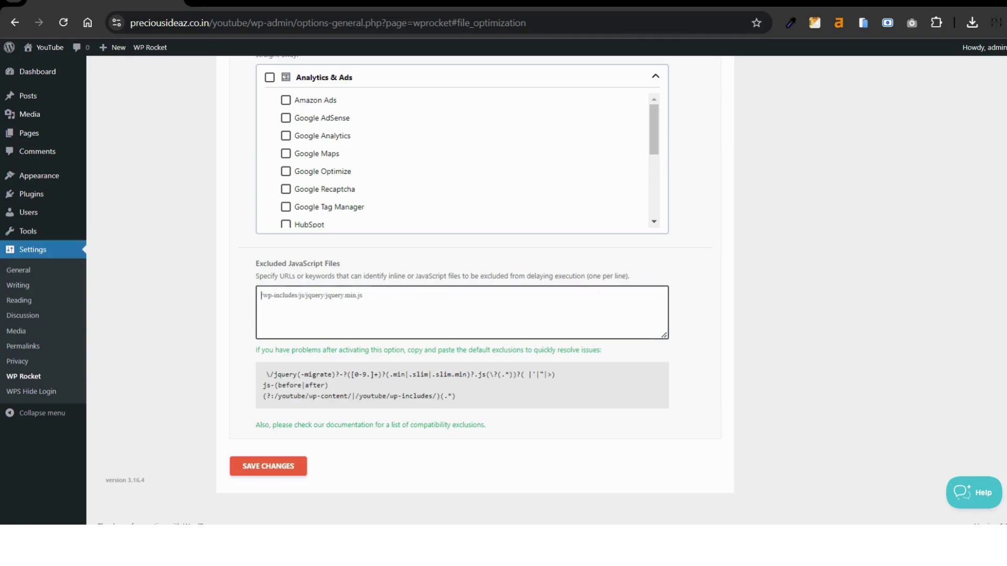
key(ctrl+v)
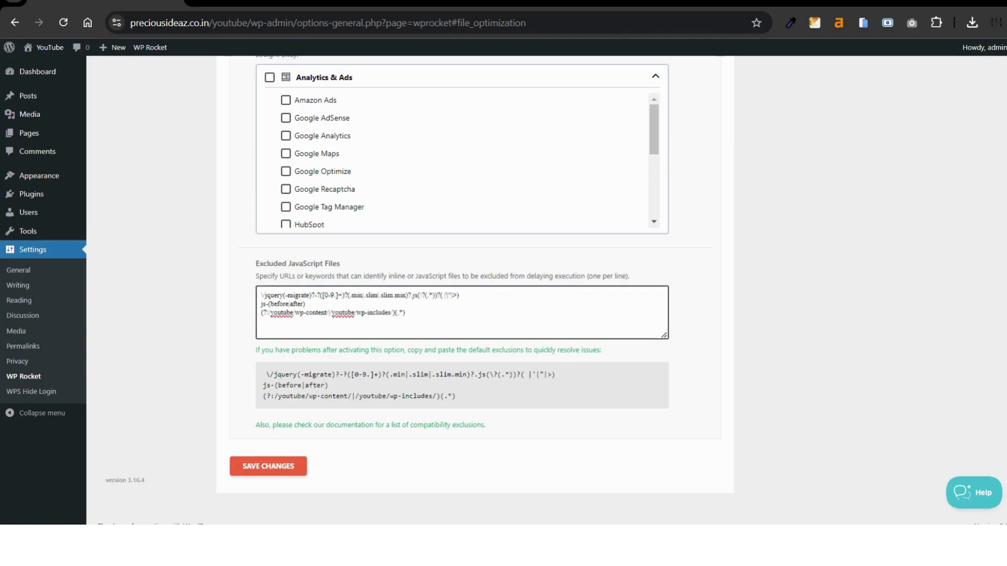
click(291, 467)
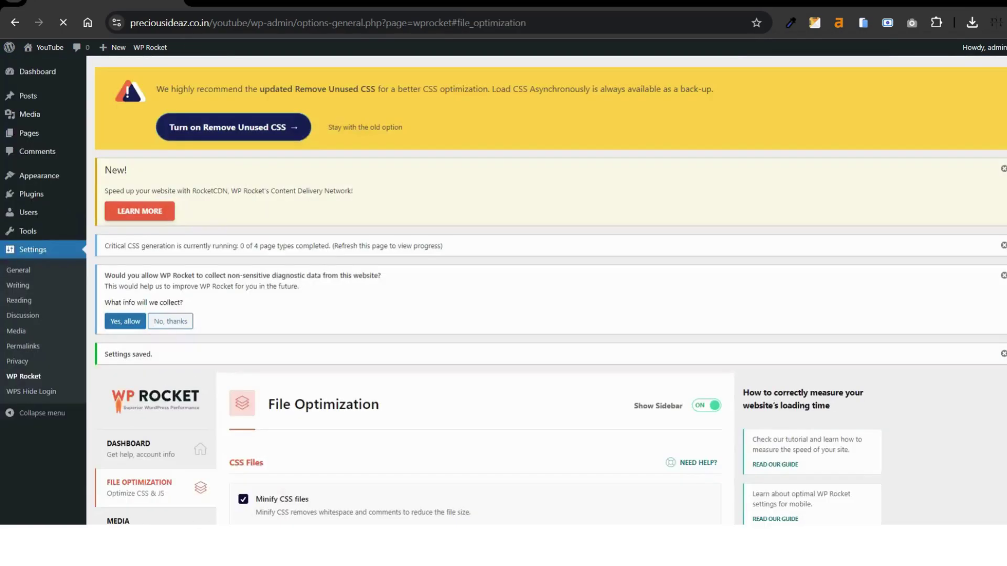
In the Media settings, enable LazyLoad for images, CSS background images, and iframes and videos, including Replace YouTube iframe with preview image.
scroll(545, 288, down, 5)
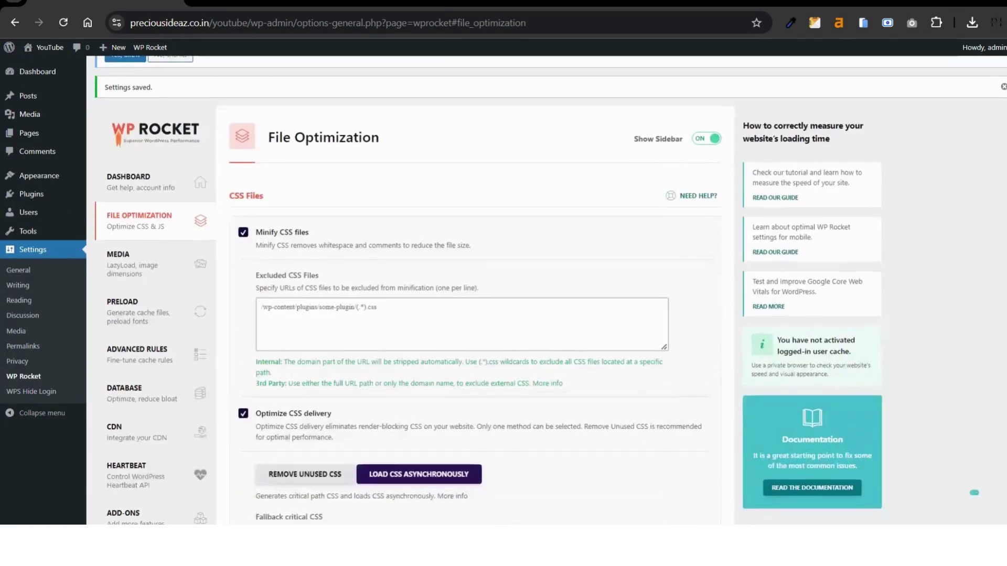
click(173, 269)
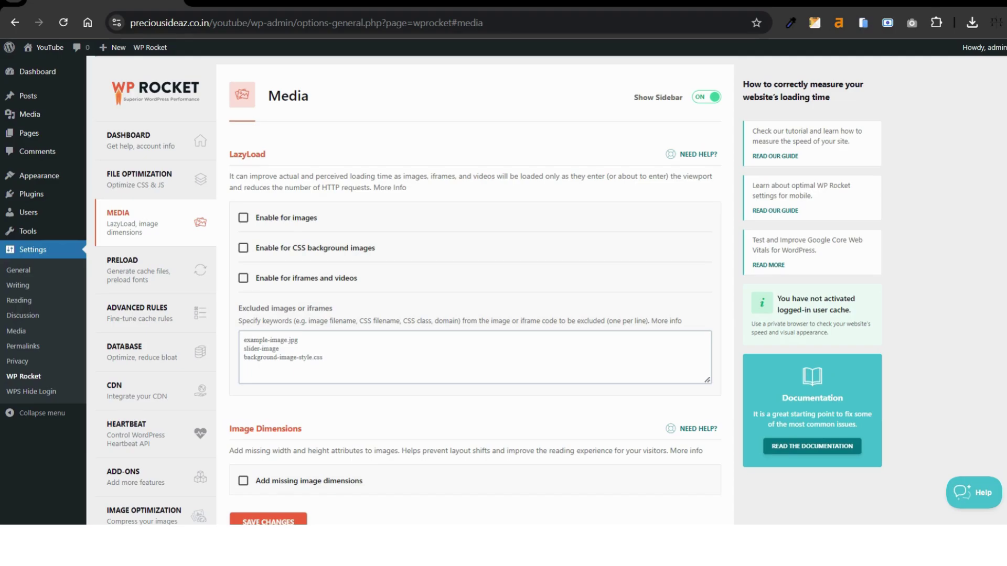
click(244, 219)
click(244, 250)
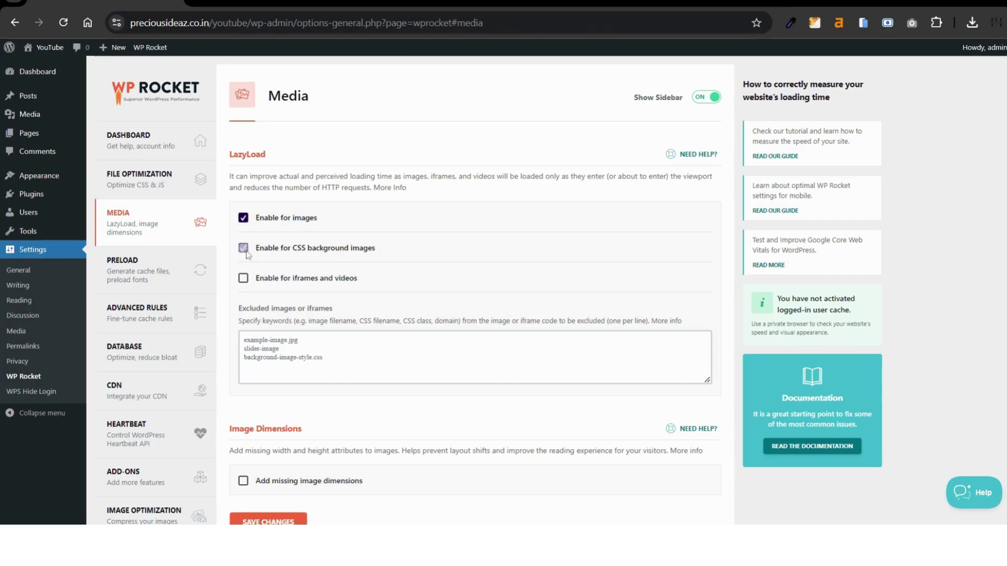
click(244, 278)
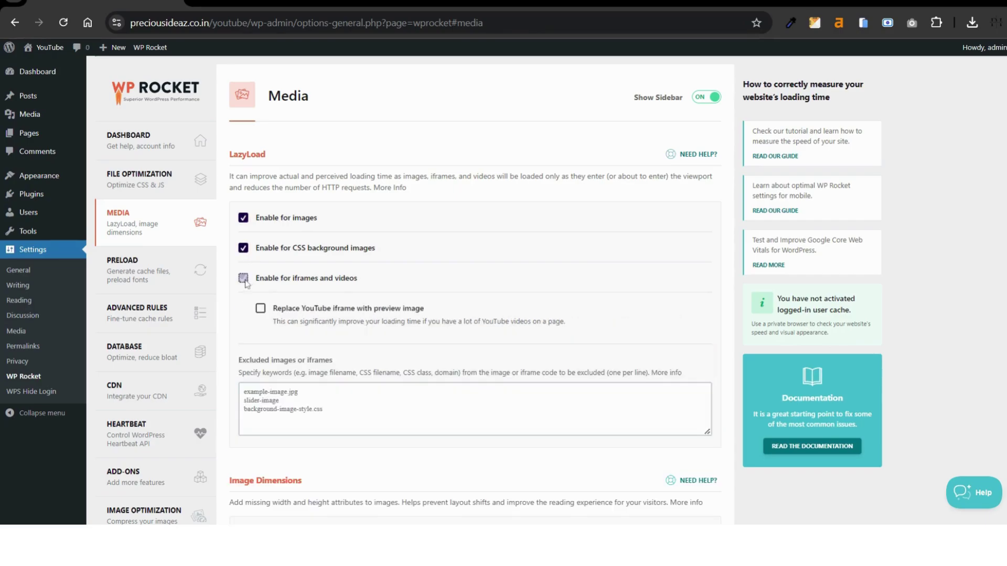
click(260, 308)
Enable Add missing image dimensions under Image Dimensions and save the Media settings.
scroll(366, 336, down, 1)
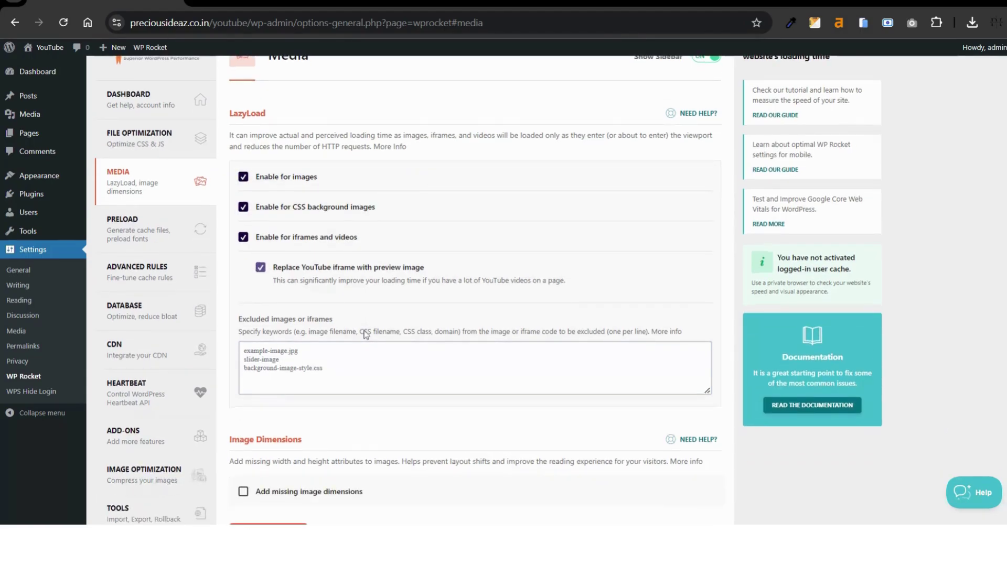
scroll(475, 288, down, 1)
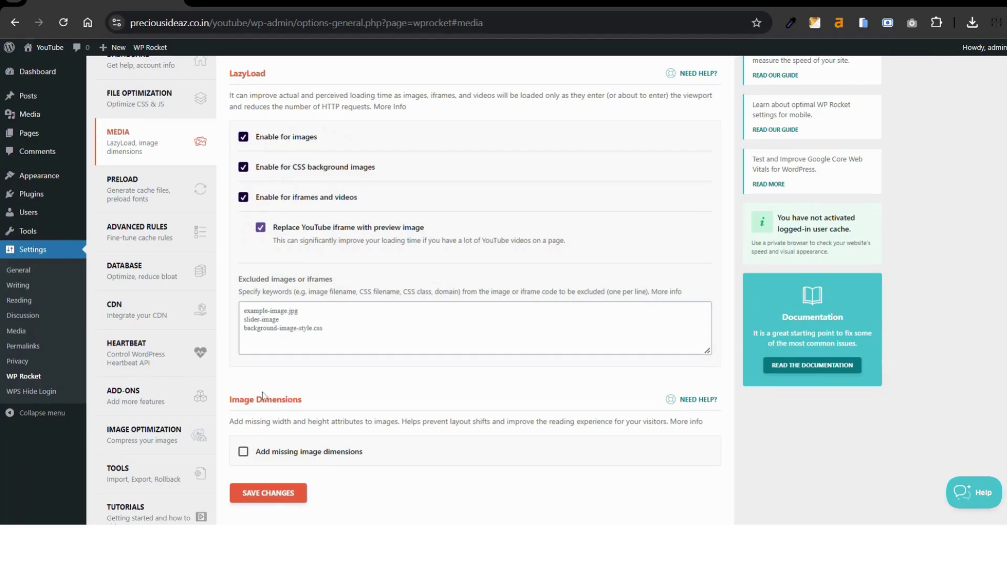
scroll(265, 397, down, 2)
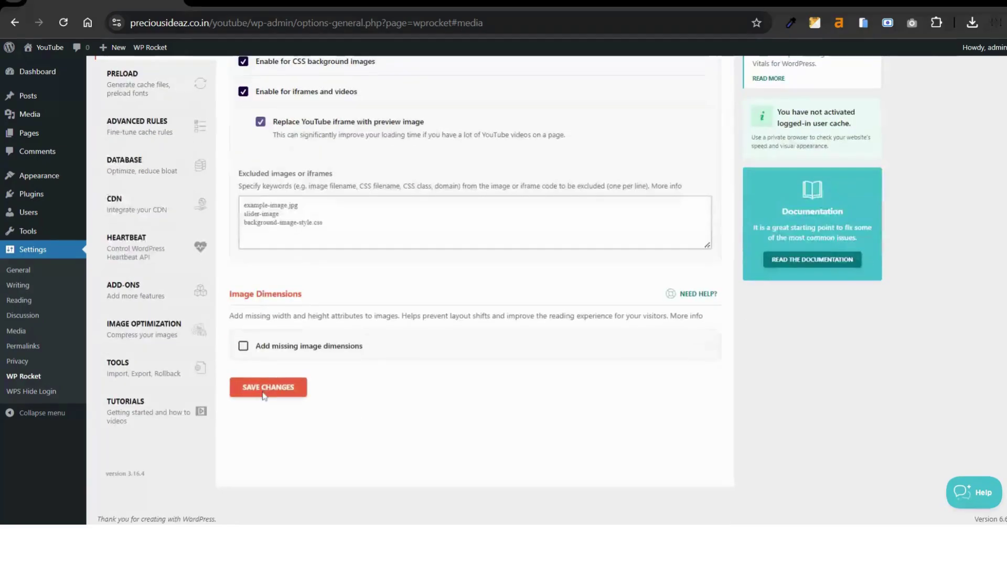
click(244, 347)
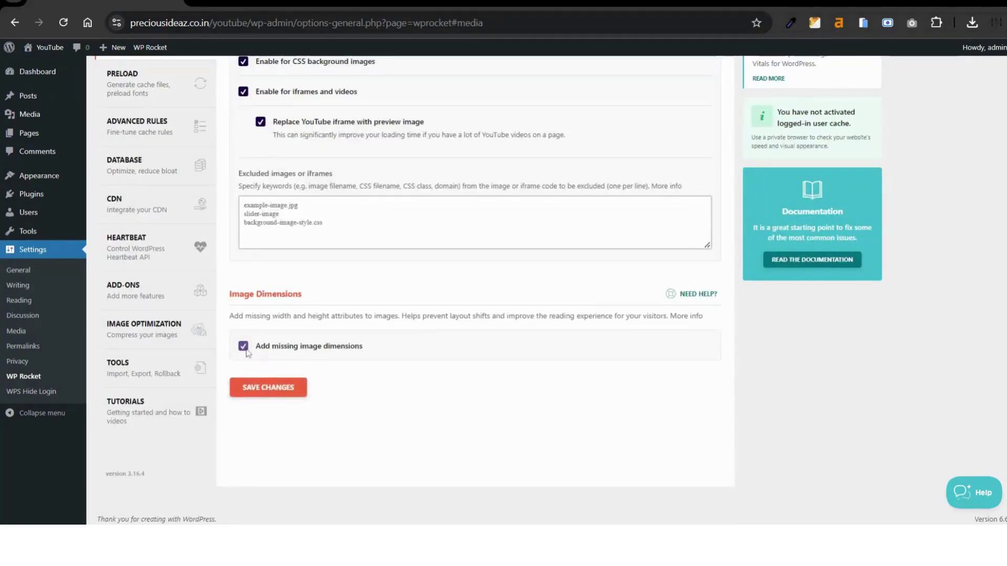
click(269, 388)
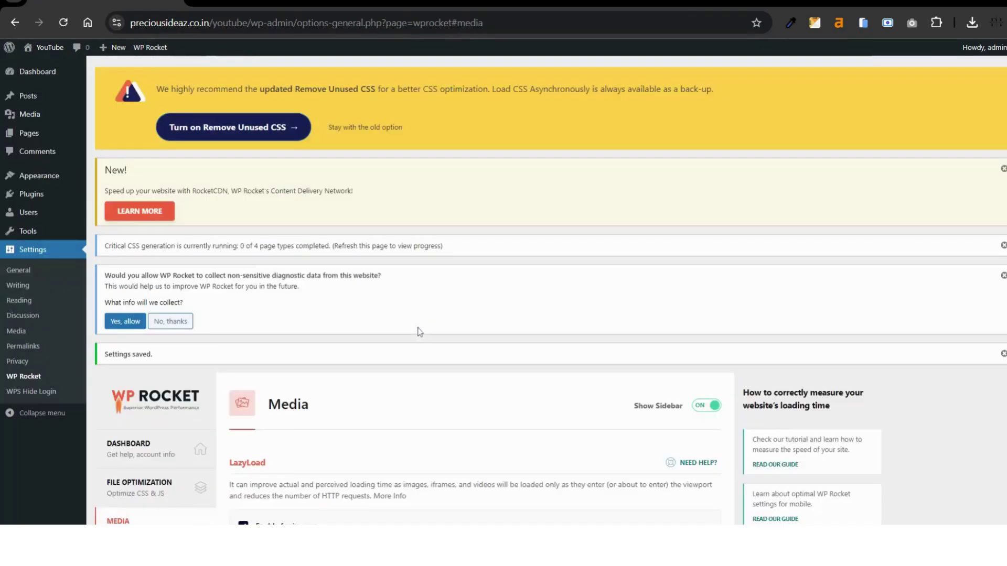
In the Preload settings, enable Activate Preloading and Enable link preloading.
scroll(420, 331, down, 5)
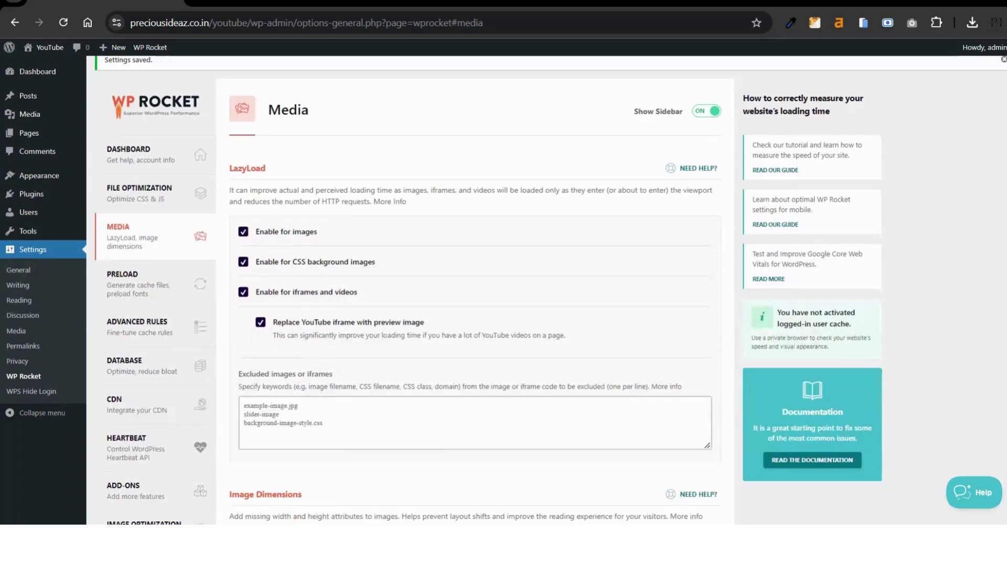
click(152, 281)
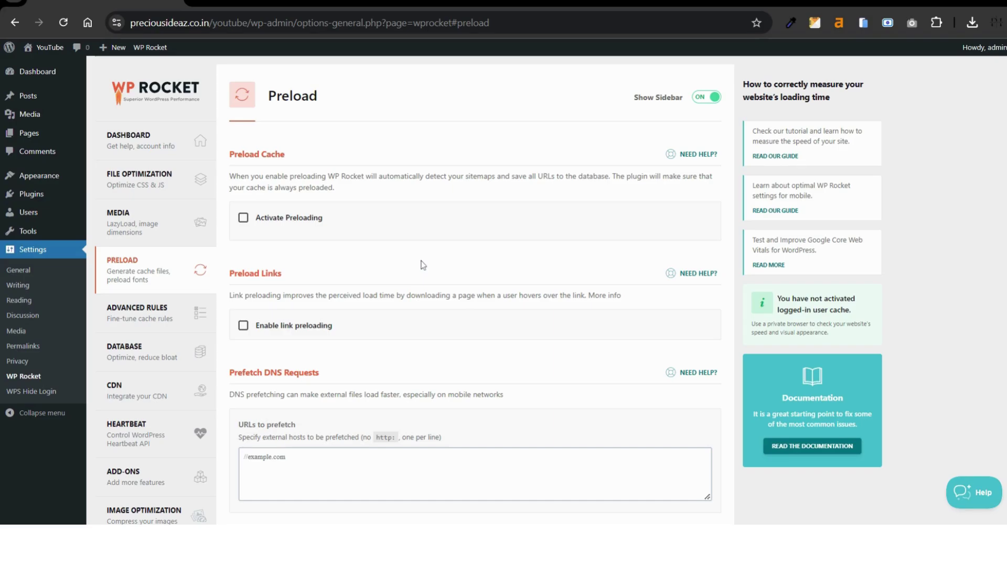
scroll(422, 265, down, 1)
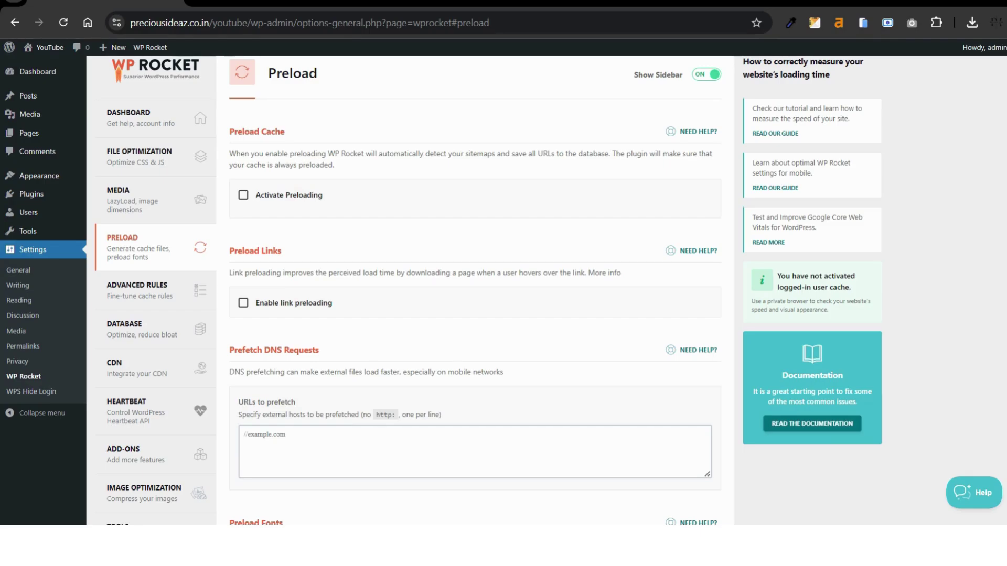
click(243, 195)
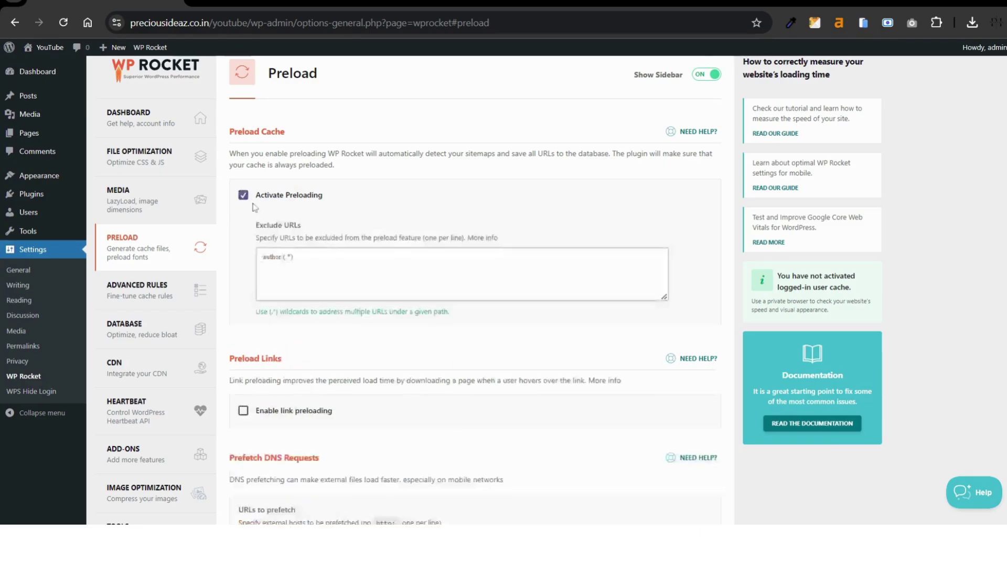
scroll(475, 288, down, 3)
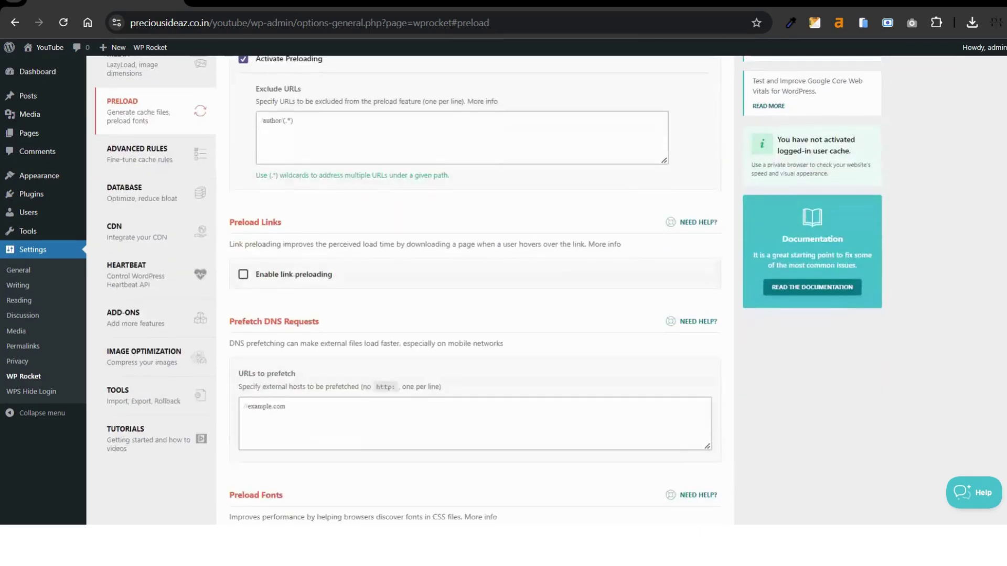
click(243, 274)
Review the Prefetch DNS Requests and Preload Fonts fields and save the Preload settings.
scroll(370, 296, down, 4)
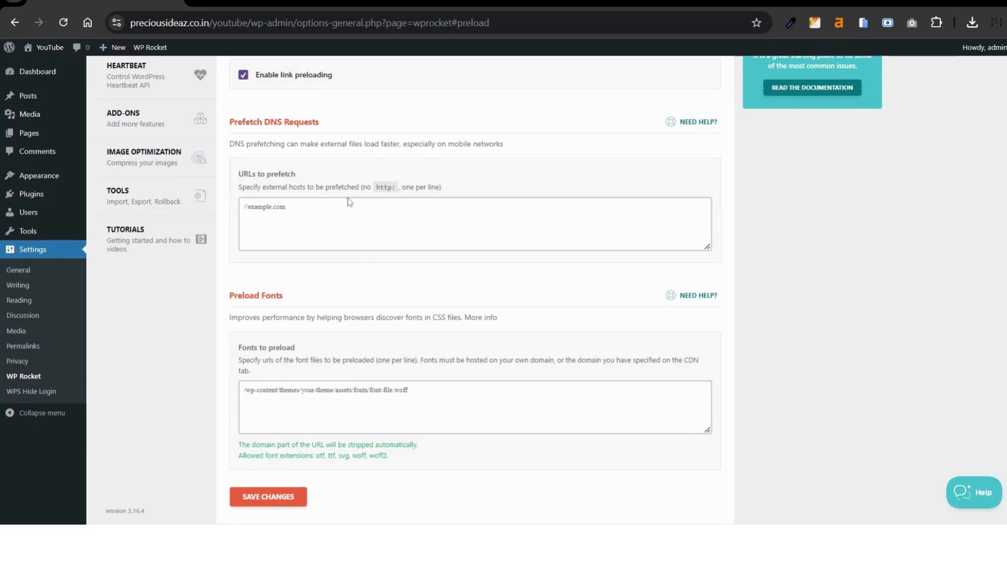
scroll(389, 303, down, 1)
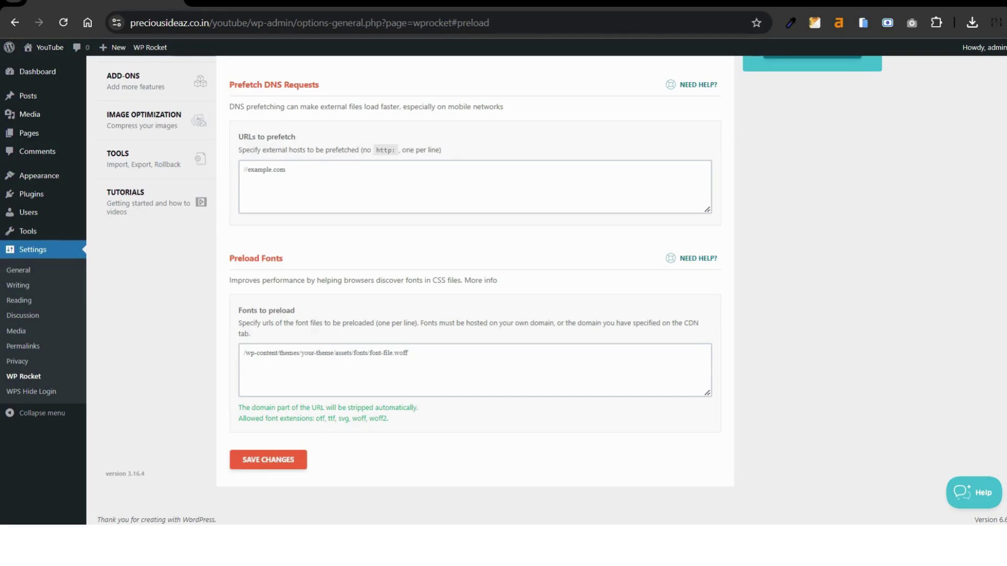
click(358, 355)
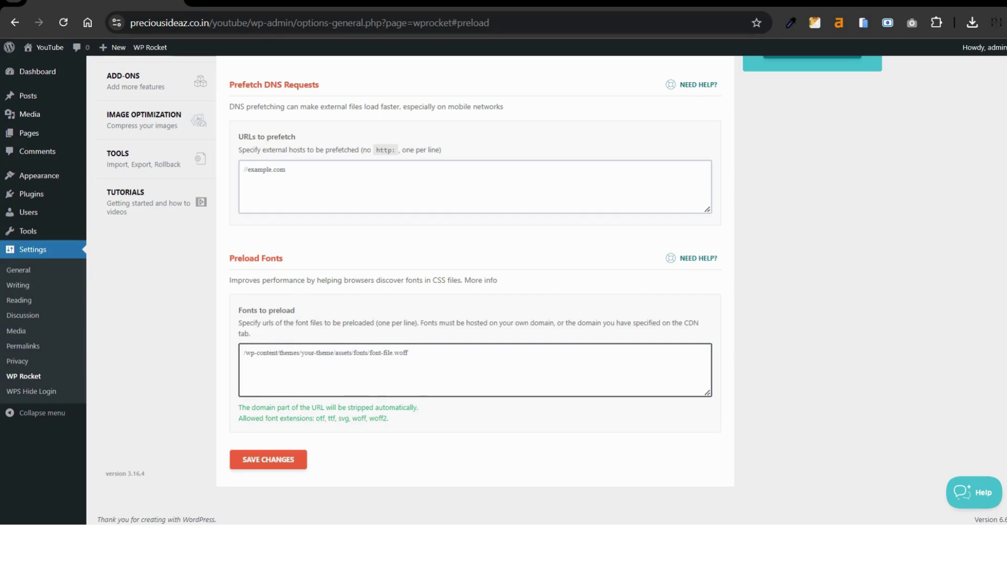
scroll(500, 290, up, 2)
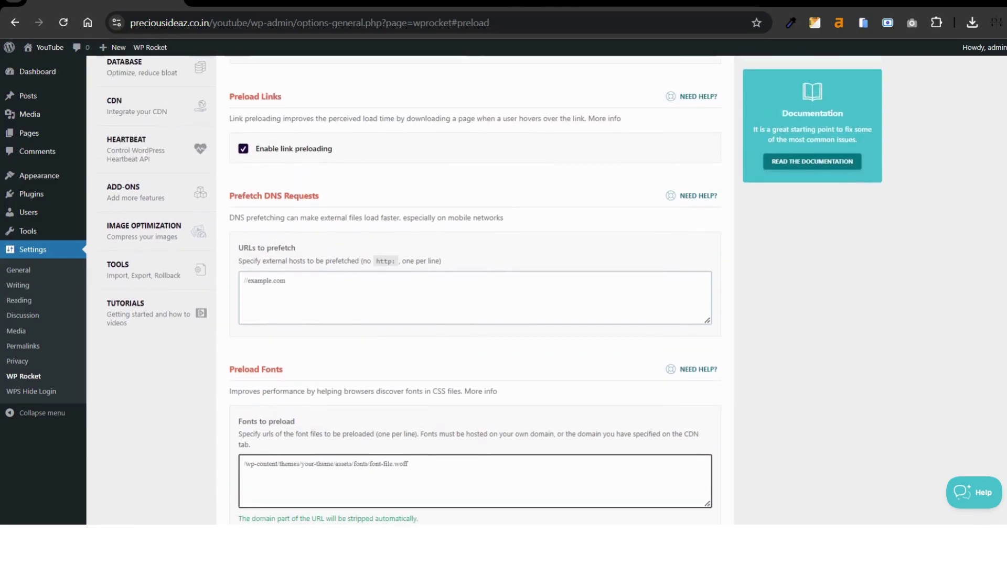
scroll(499, 290, down, 2)
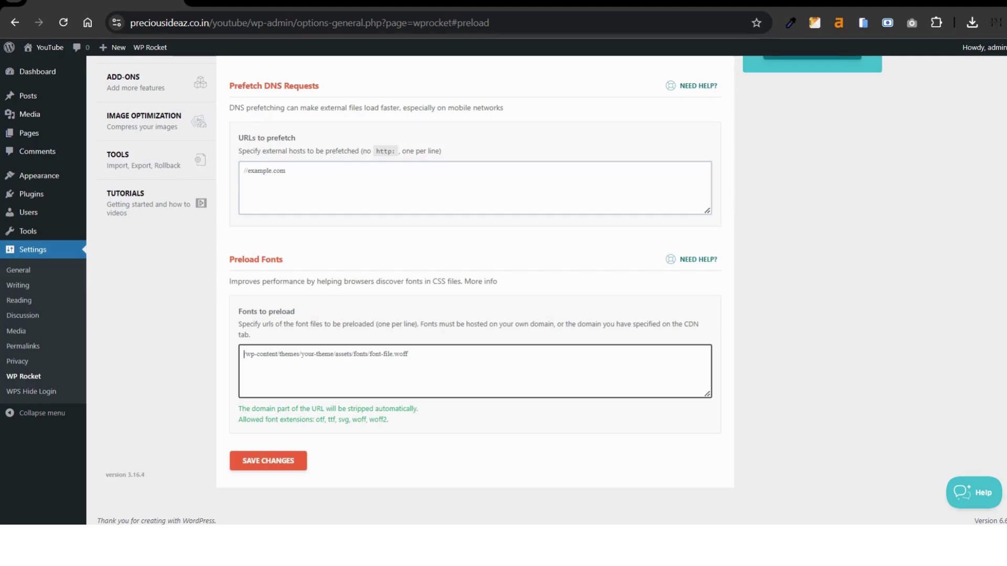
click(291, 465)
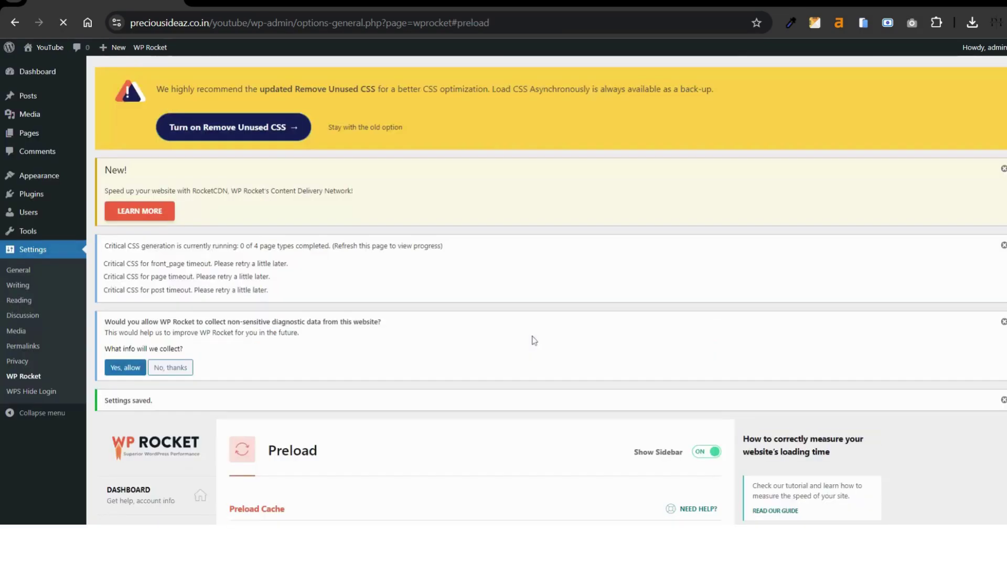
In Advanced Rules, set the global cache lifespan to 30 Days and save the settings.
scroll(550, 288, down, 8)
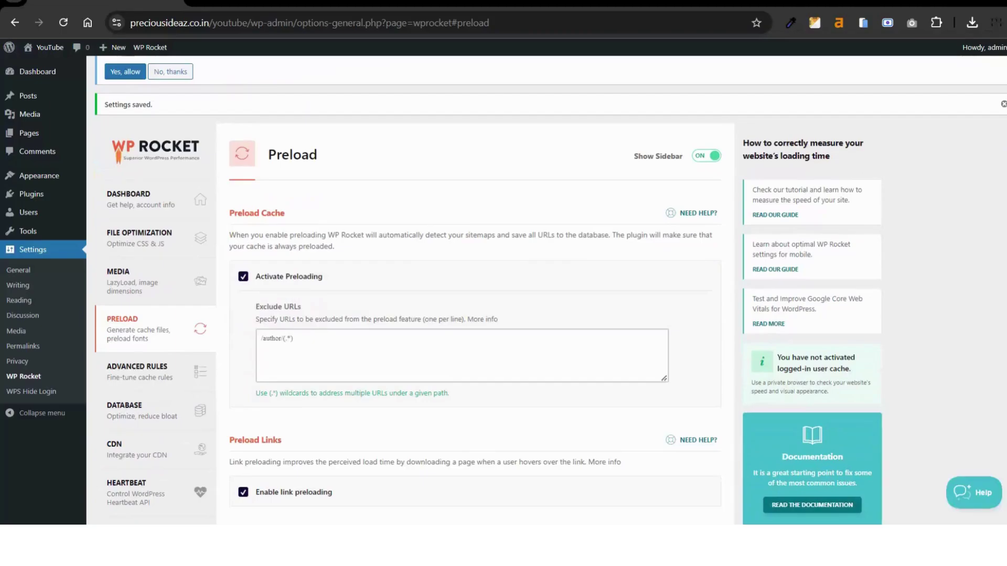
click(118, 268)
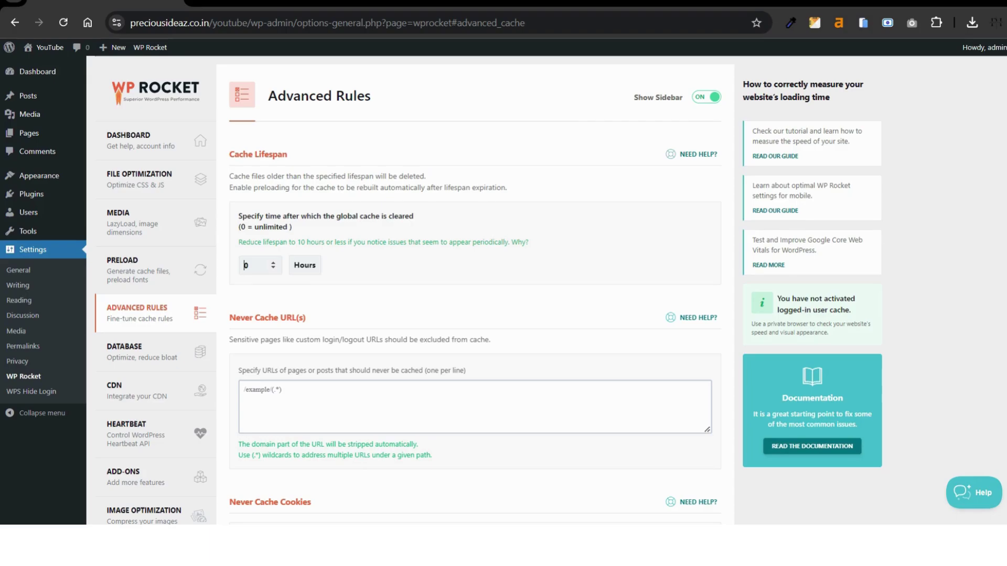
text(30)
key(Delete)
click(309, 265)
click(310, 293)
scroll(417, 276, down, 1)
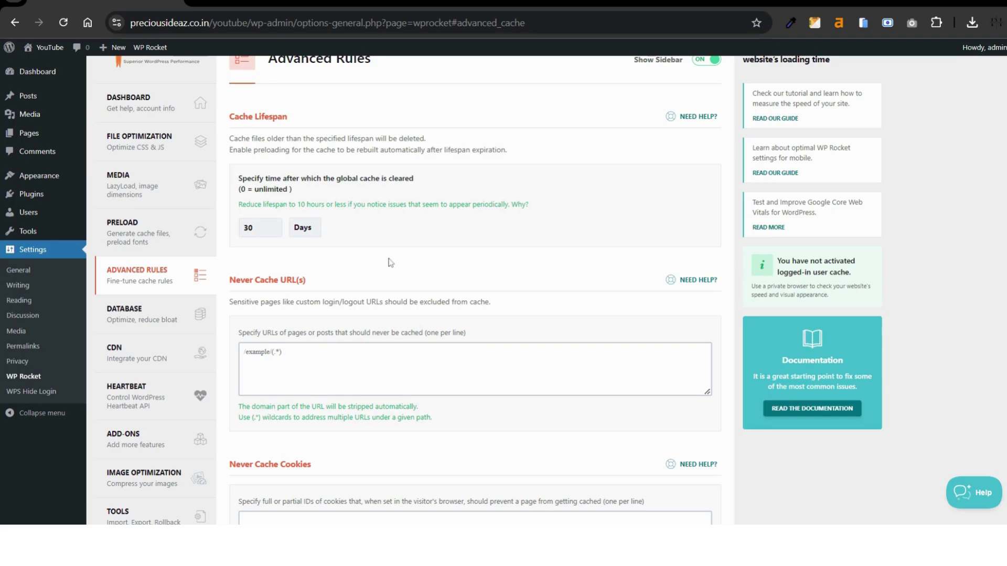
scroll(391, 262, down, 10)
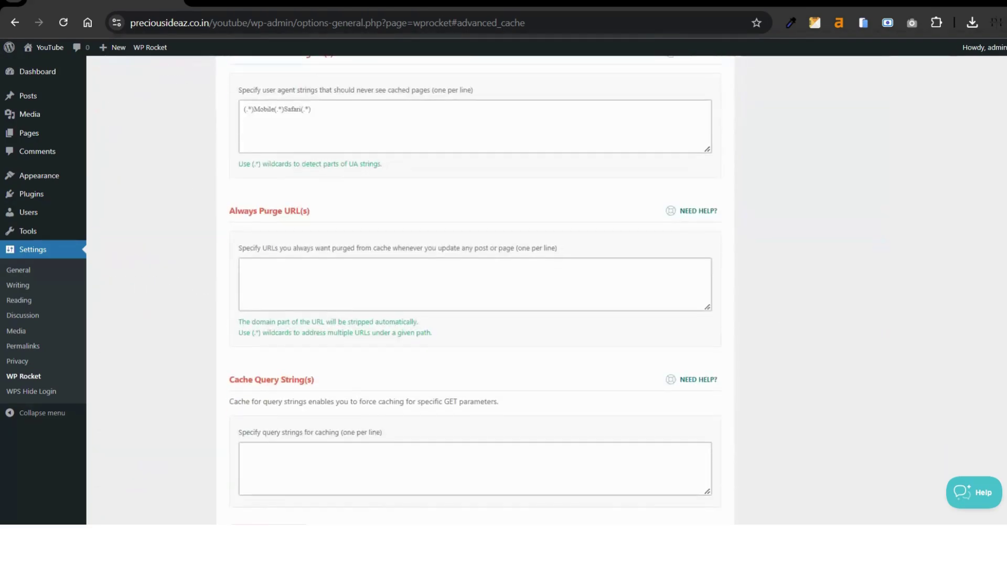
scroll(472, 289, down, 2)
click(277, 459)
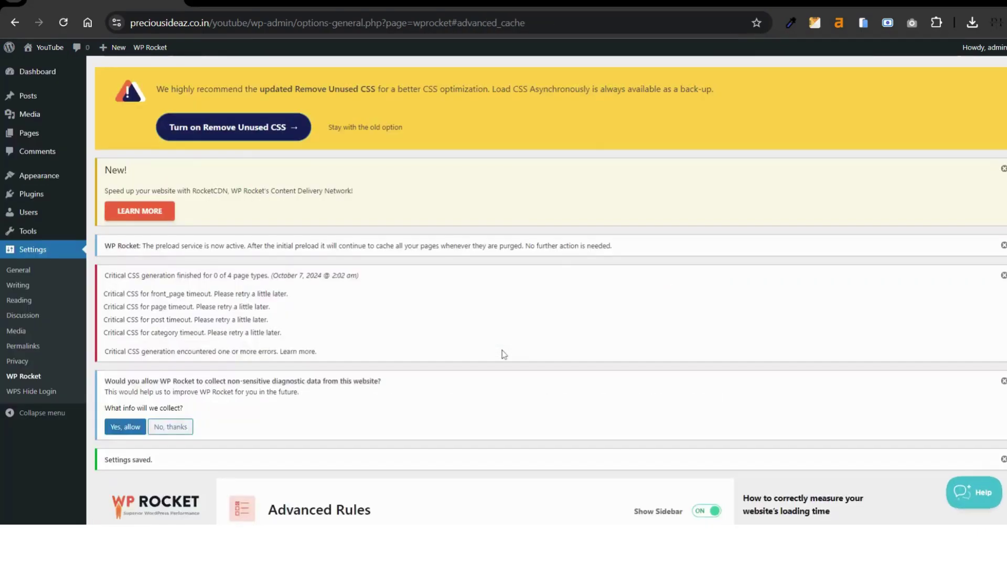
In the Database settings, enable Post Cleanup for Revisions, Auto Drafts and Trashed Posts.
scroll(503, 355, down, 10)
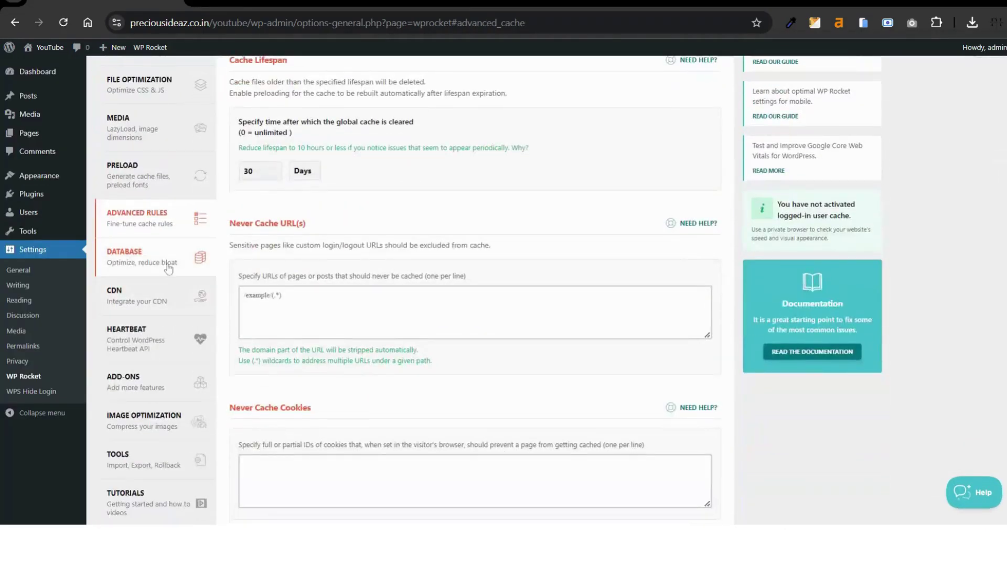
click(168, 269)
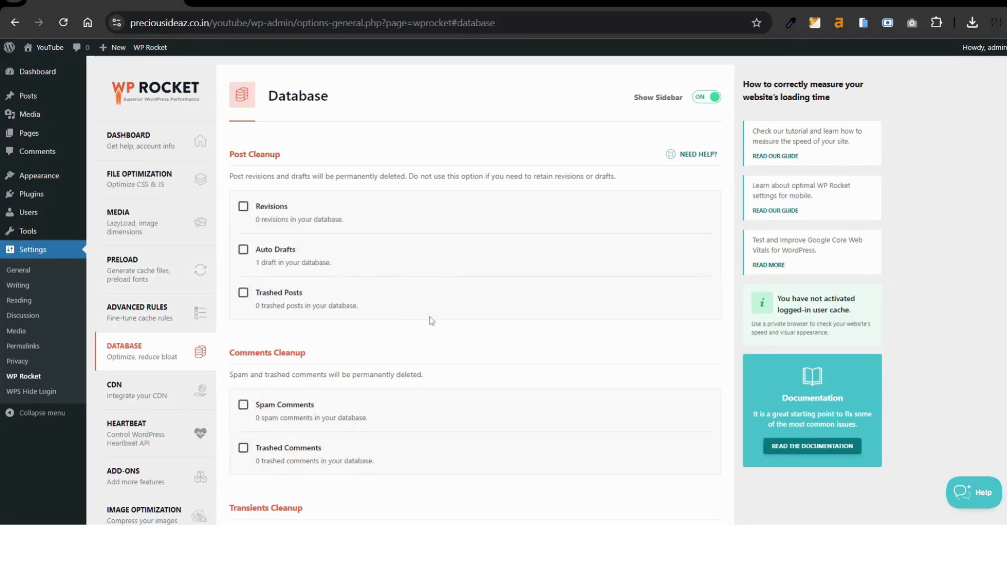
scroll(419, 259, down, 1)
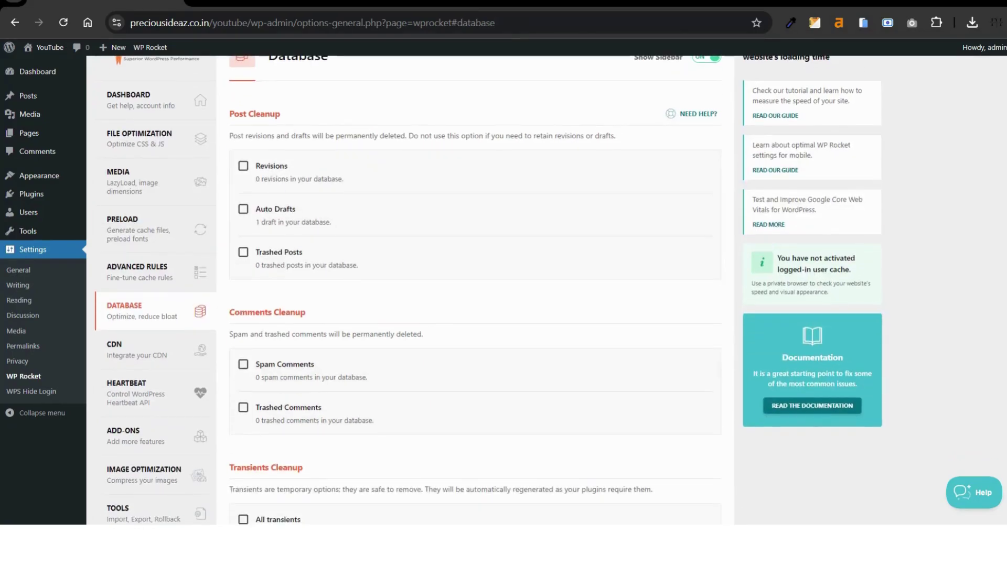
click(244, 166)
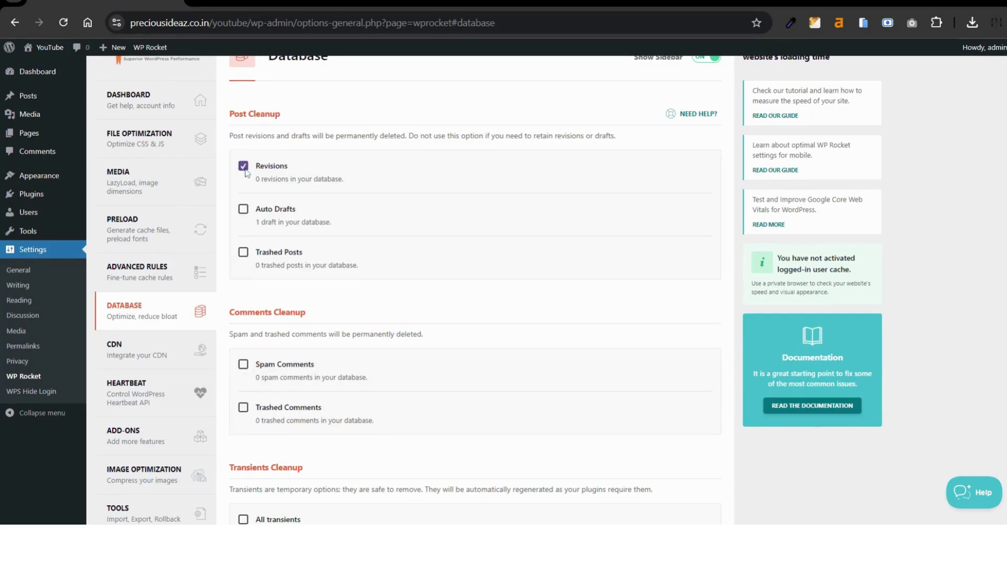
click(245, 209)
click(244, 253)
Enable Comments Cleanup for Spam Comments and Trashed Comments.
scroll(331, 294, down, 1)
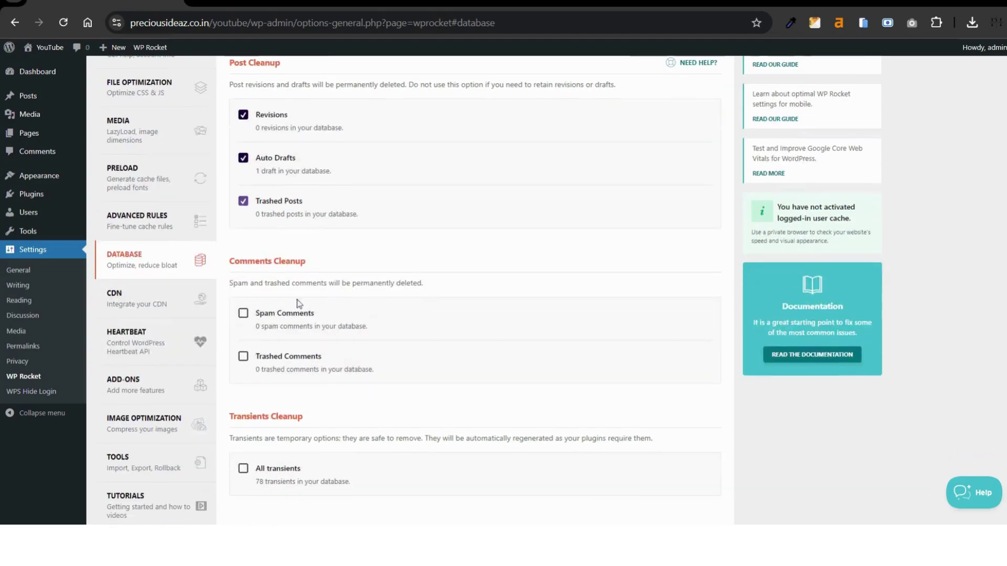
click(244, 313)
click(244, 357)
Enable All transients under Transients Cleanup and Optimize Tables under Database Cleanup.
scroll(247, 367, down, 1)
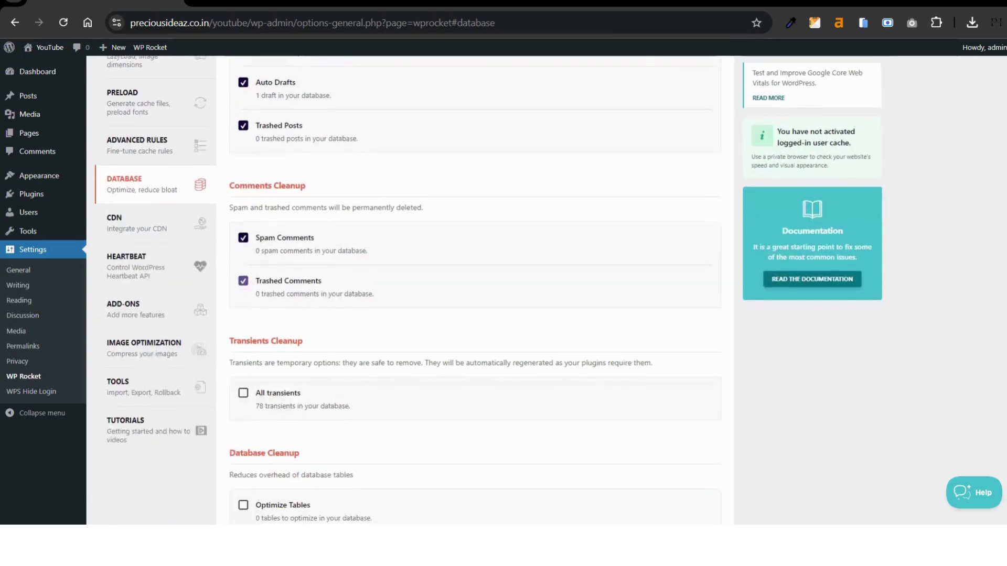
click(243, 393)
scroll(246, 367, down, 2)
click(244, 354)
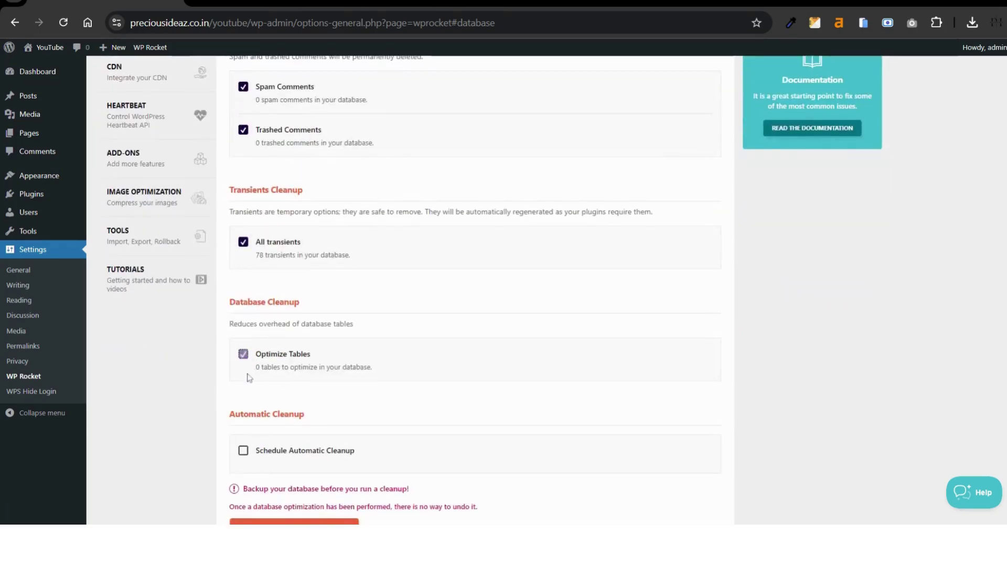
Schedule Automatic Cleanup with a Daily frequency, then save the Database settings and run the optimization.
click(243, 451)
scroll(386, 439, down, 2)
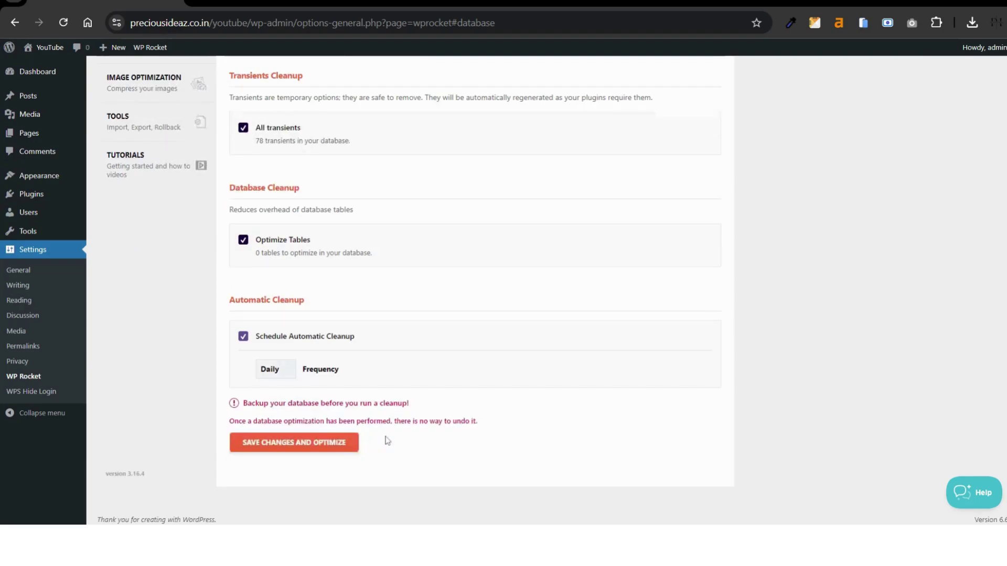
click(265, 371)
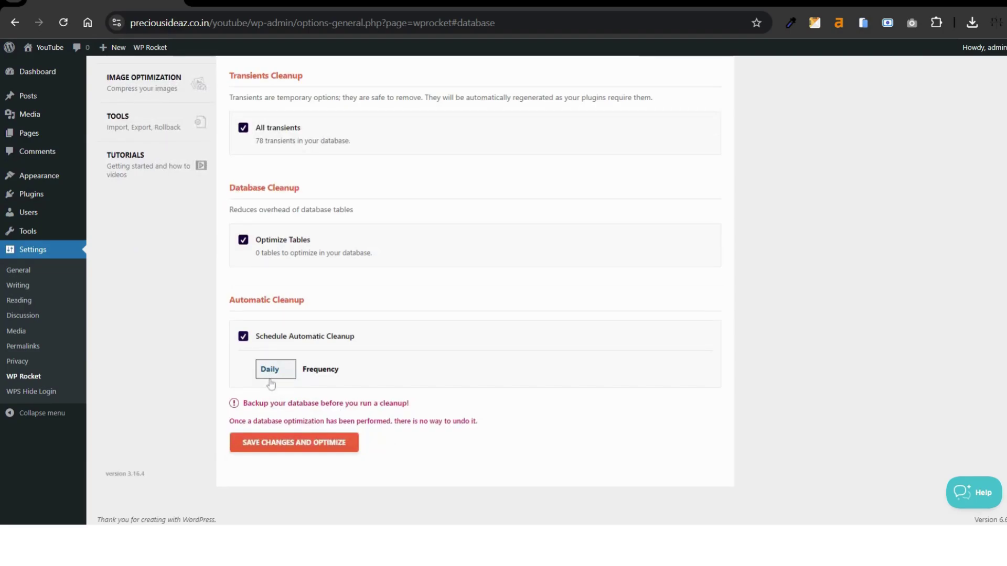
click(271, 385)
click(288, 447)
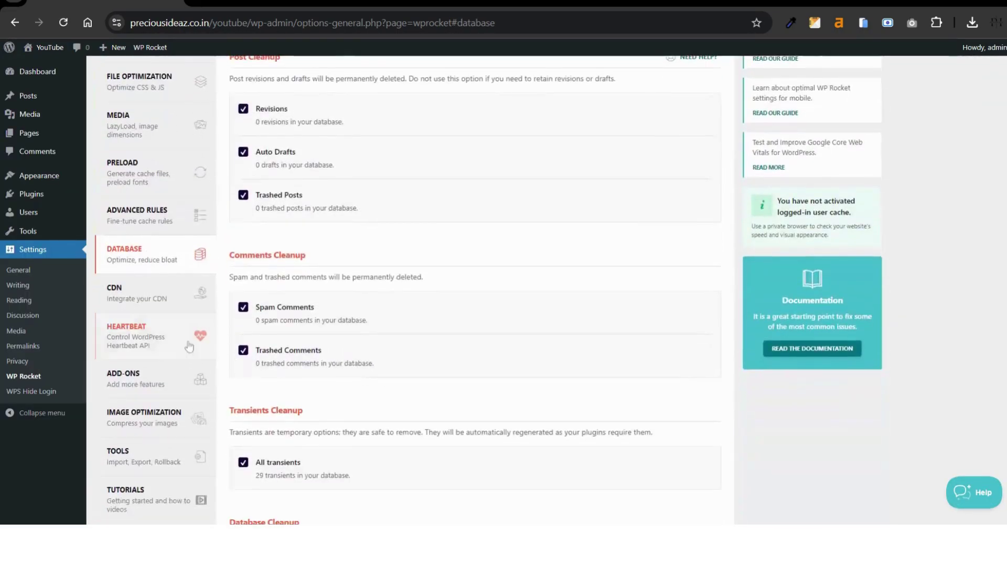
In the CDN settings, enable Content Delivery Network, leave the CNAME field blank and save the changes.
click(133, 292)
scroll(489, 290, down, 2)
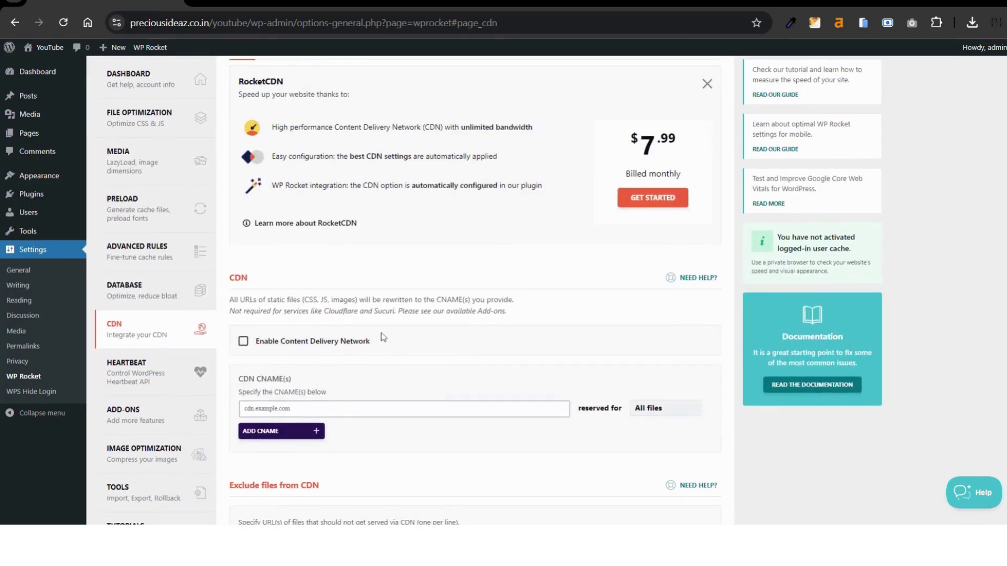
scroll(382, 337, down, 2)
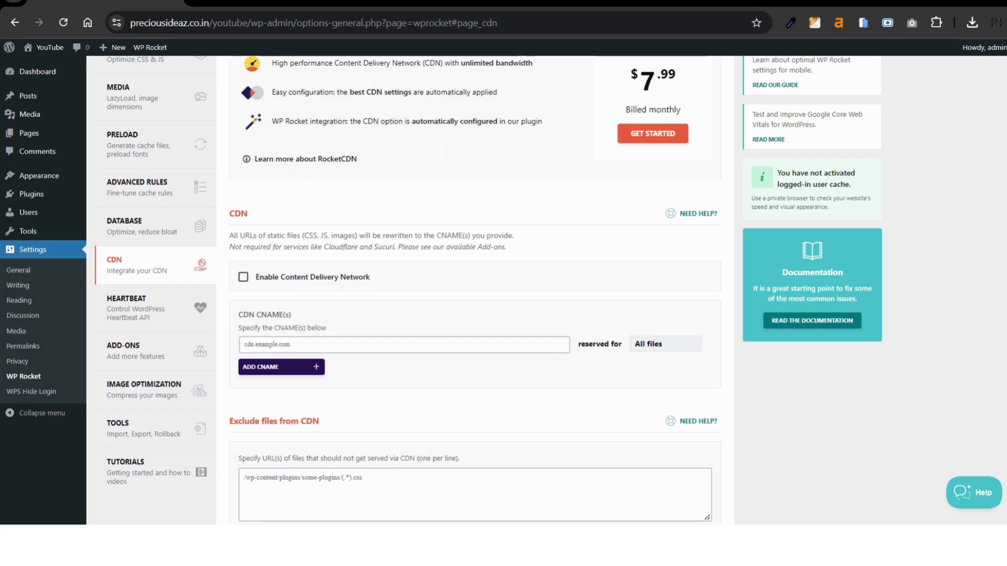
scroll(475, 289, down, 1)
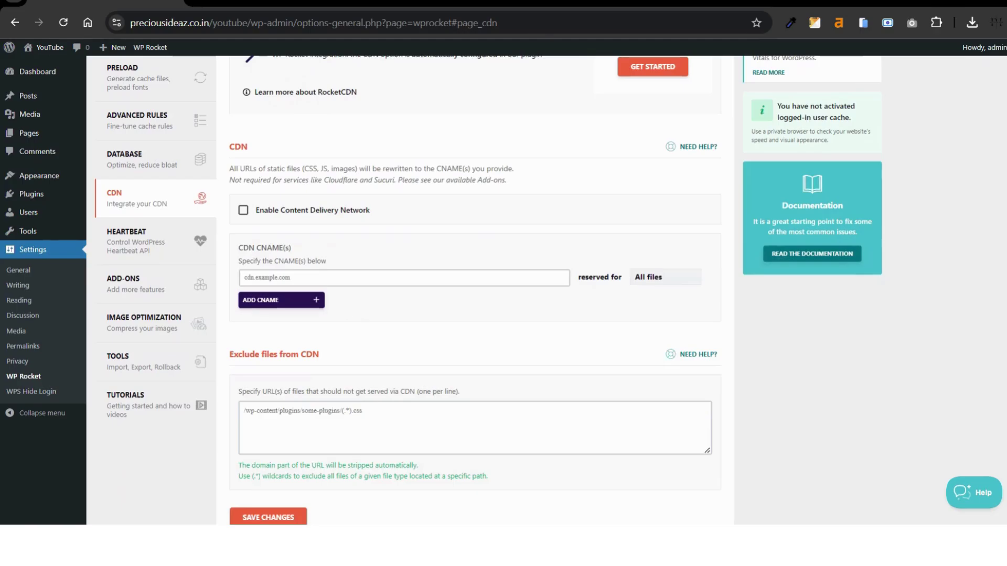
click(243, 210)
click(245, 277)
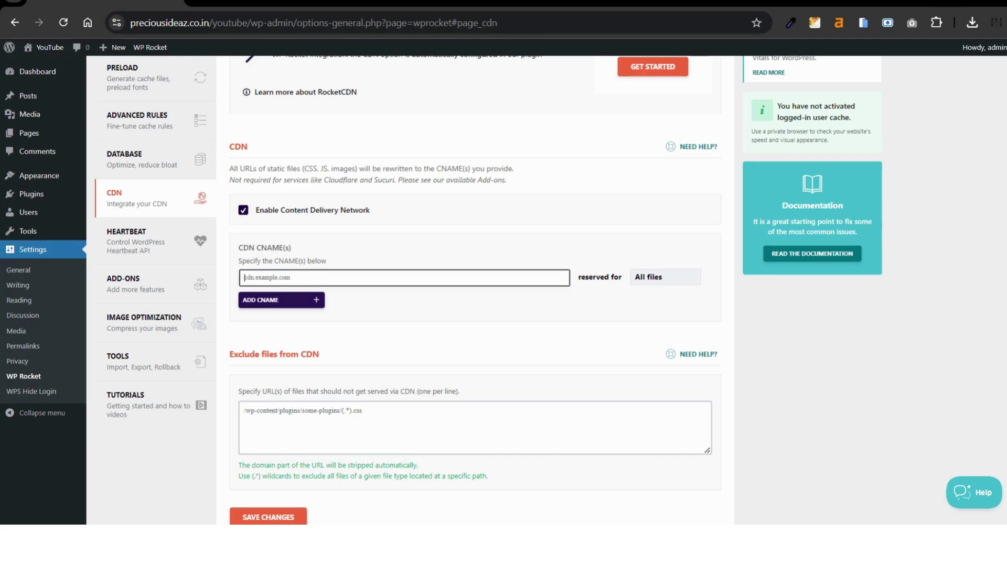
scroll(341, 316, down, 2)
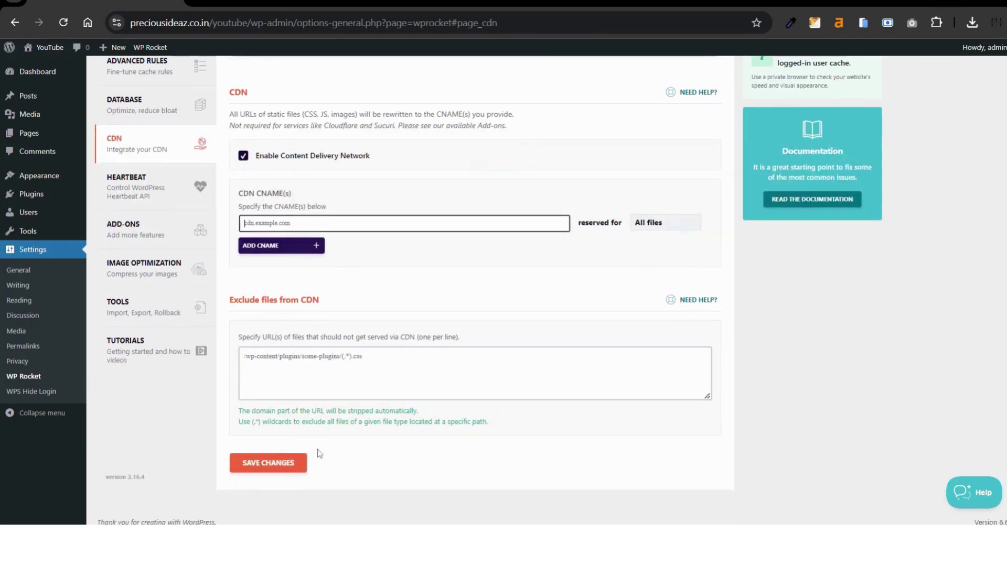
click(293, 464)
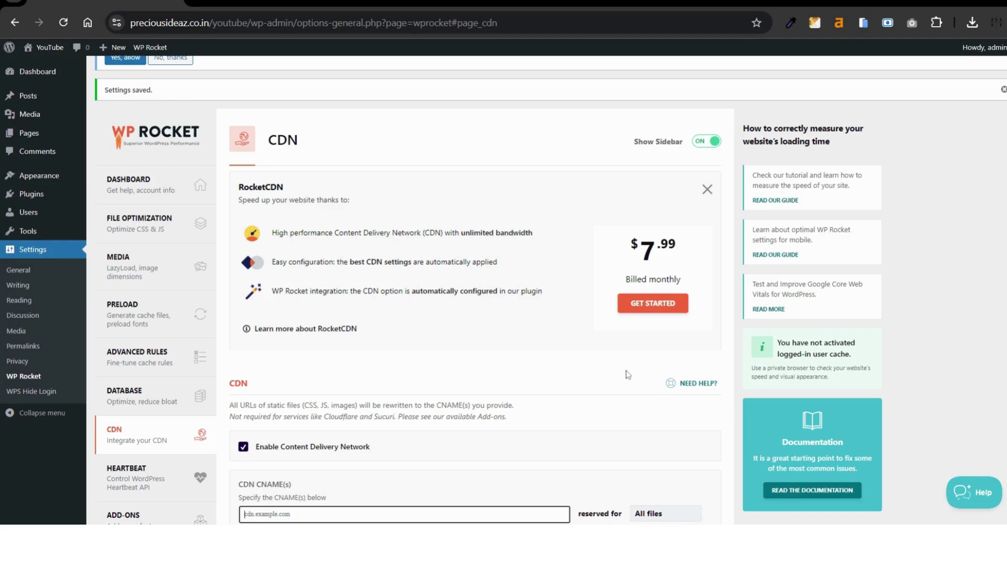
In the Heartbeat settings, enable Control Heartbeat and set Behavior in backend to Reduce activity.
scroll(446, 367, down, 2)
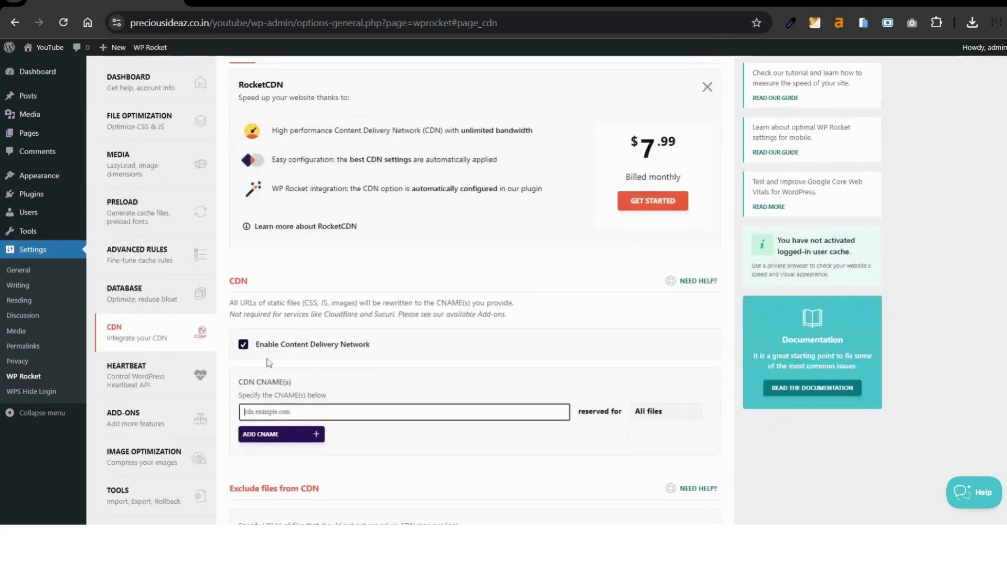
click(192, 377)
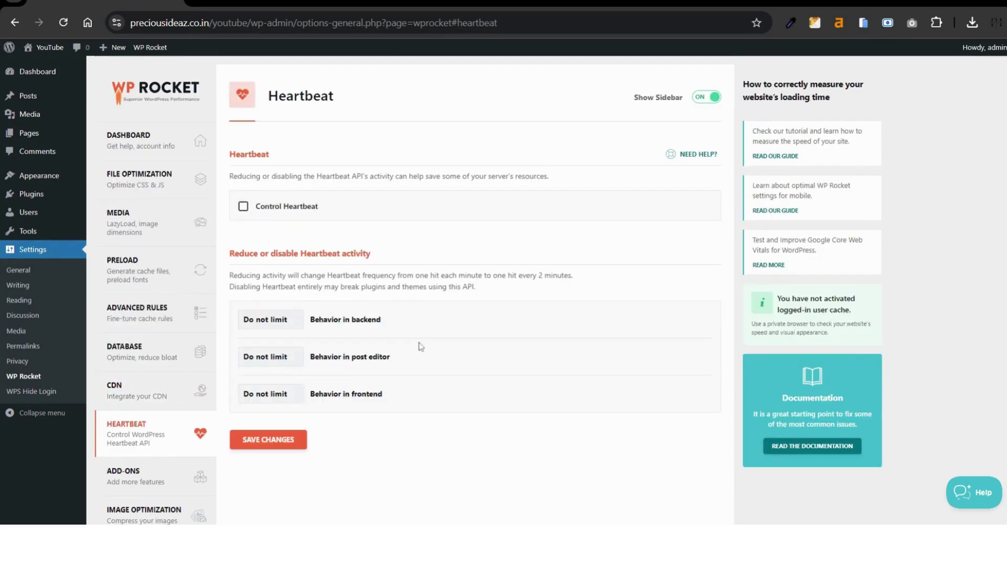
scroll(420, 346, down, 1)
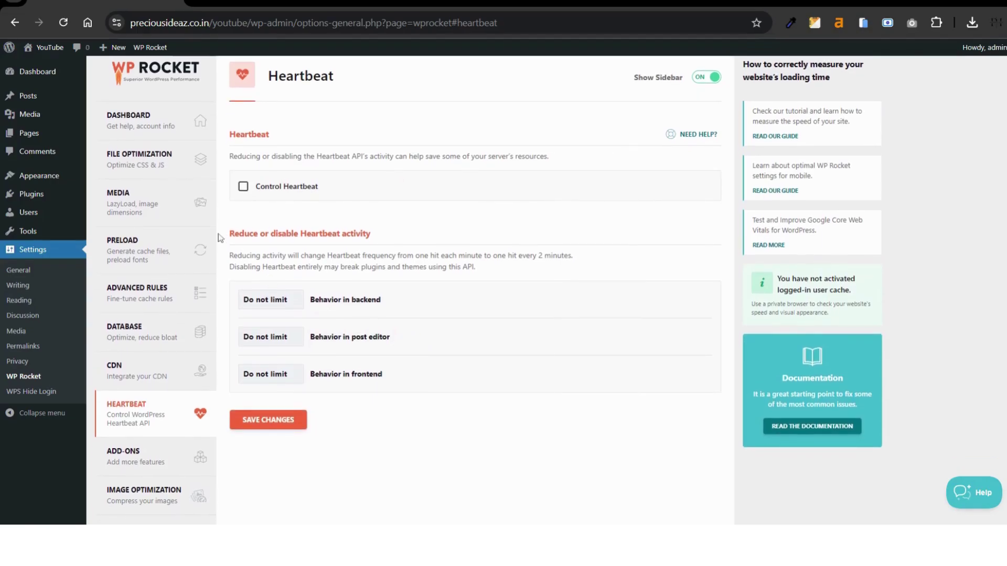
click(246, 186)
click(275, 302)
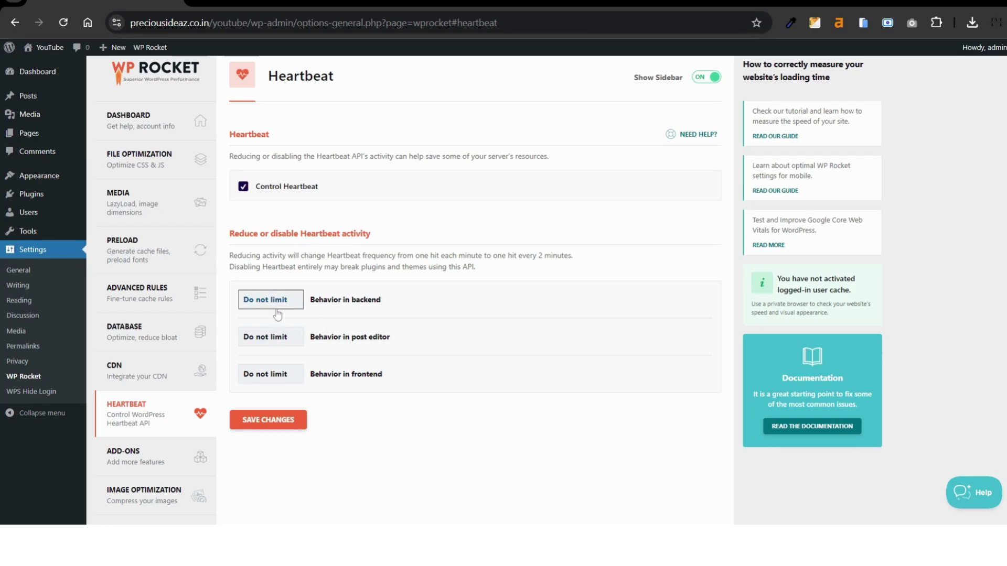
click(280, 325)
Set Heartbeat behavior in post editor and in frontend to Reduce activity and save the Heartbeat settings.
click(287, 340)
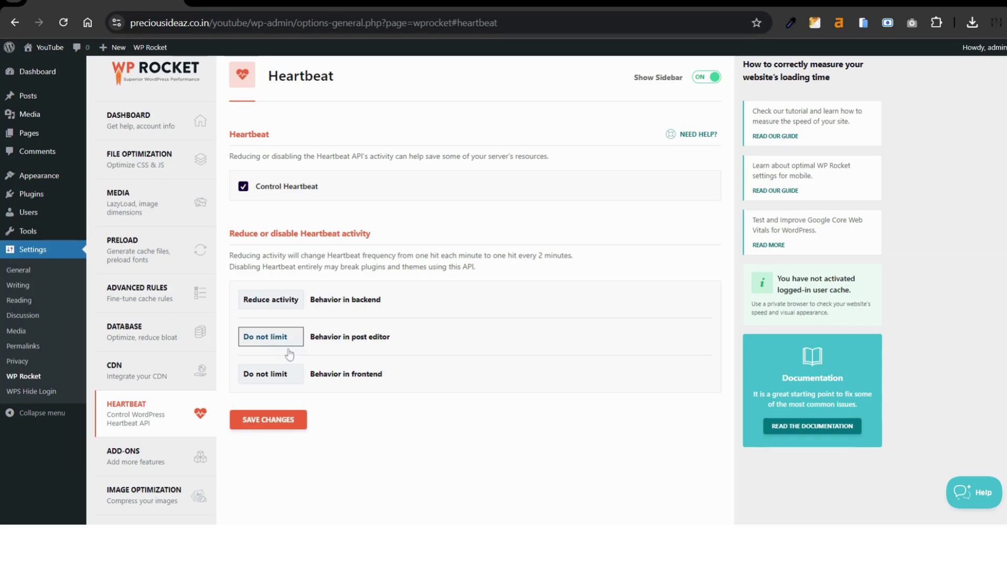
click(289, 356)
click(282, 377)
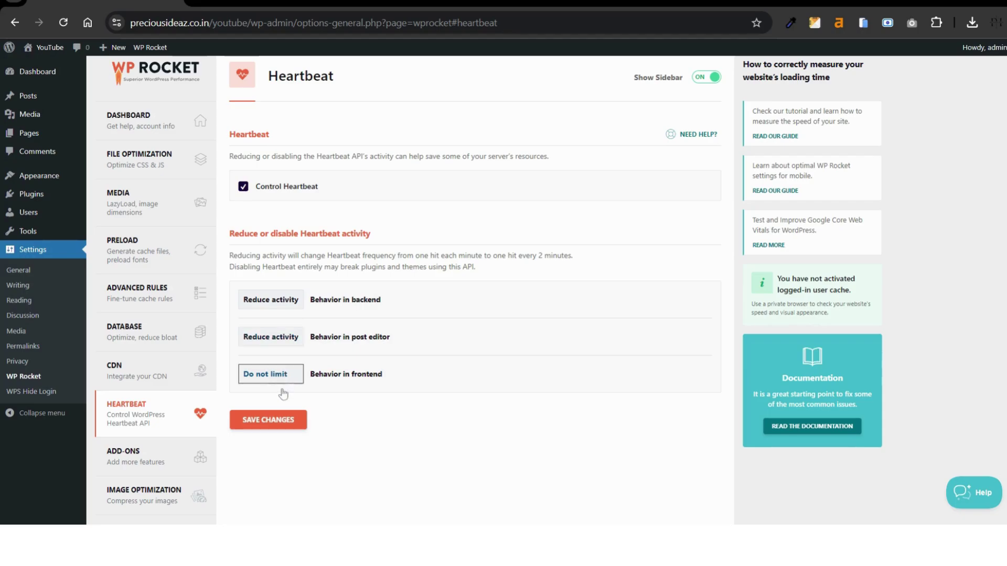
click(283, 393)
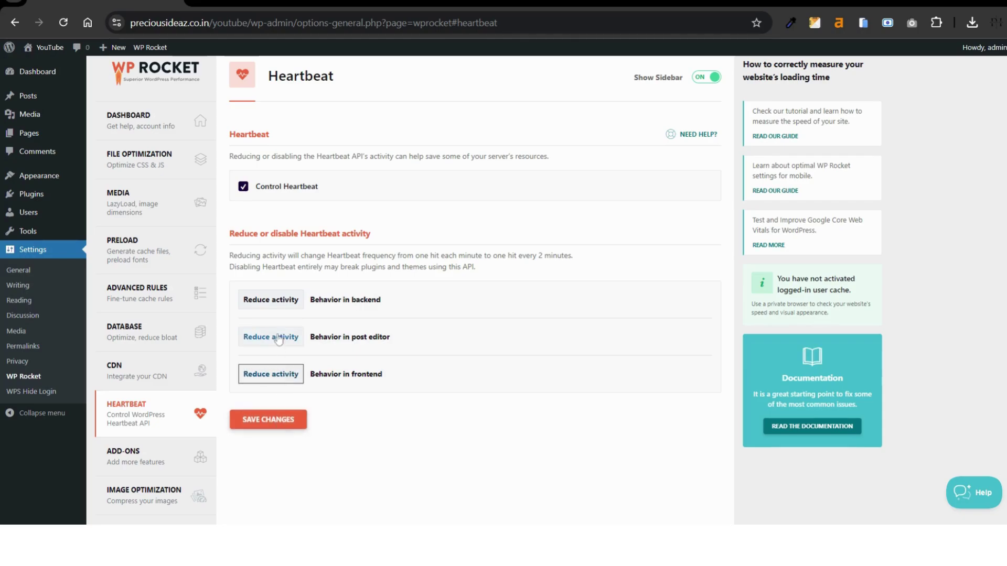
click(273, 303)
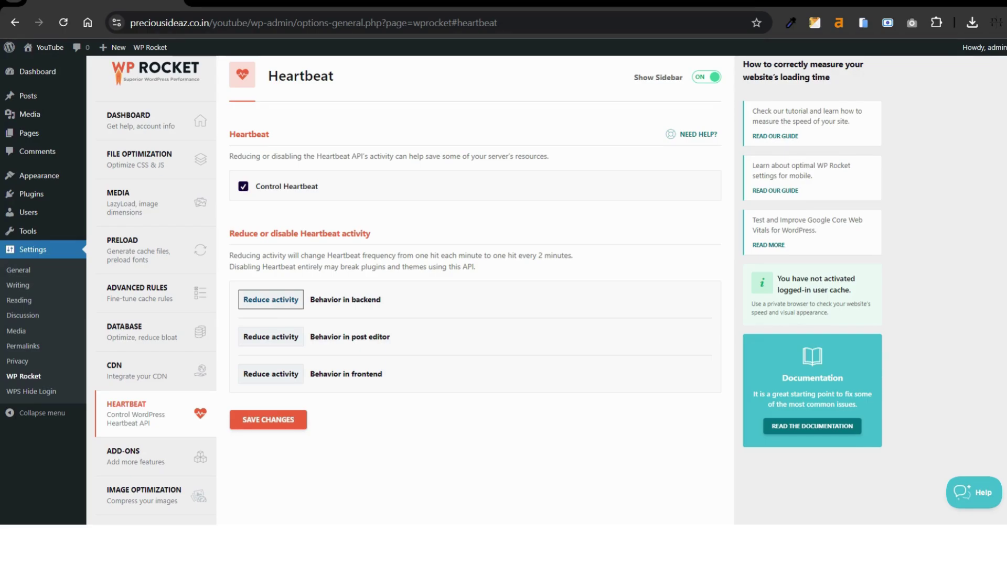
click(369, 441)
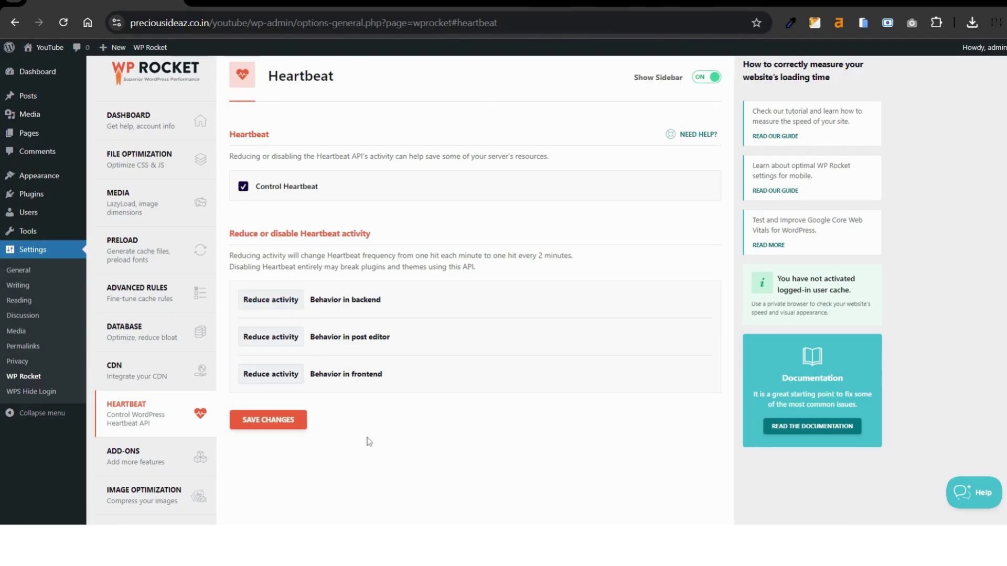
click(266, 418)
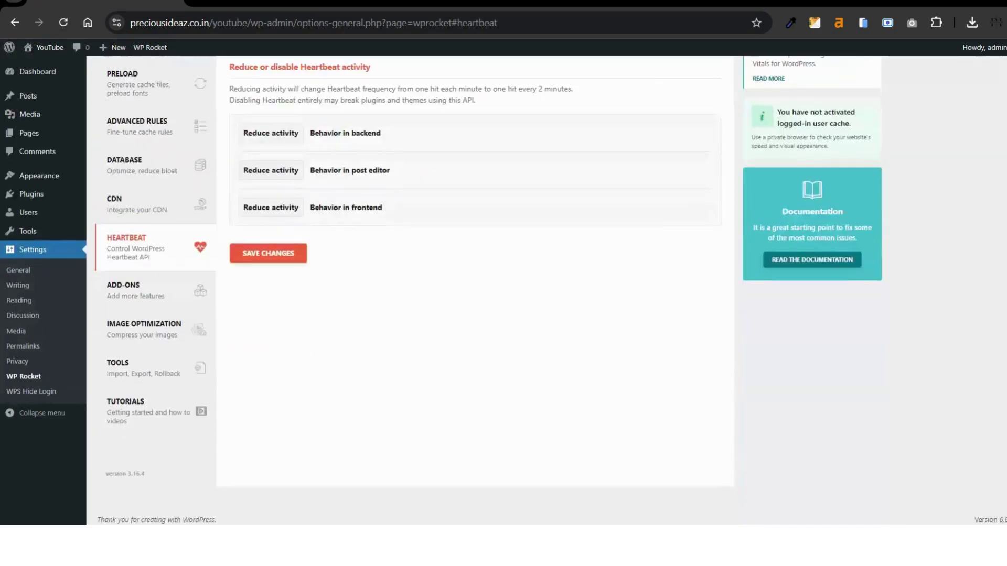
In the Add-ons settings, turn on the User Cache, Varnish and WebP Compatibility one-click add-ons.
click(162, 290)
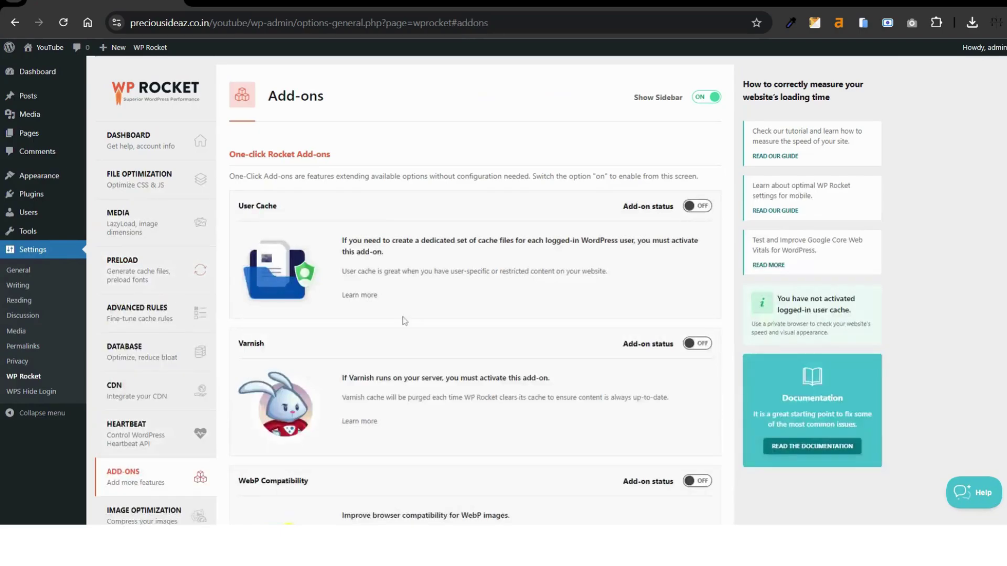
scroll(404, 320, down, 1)
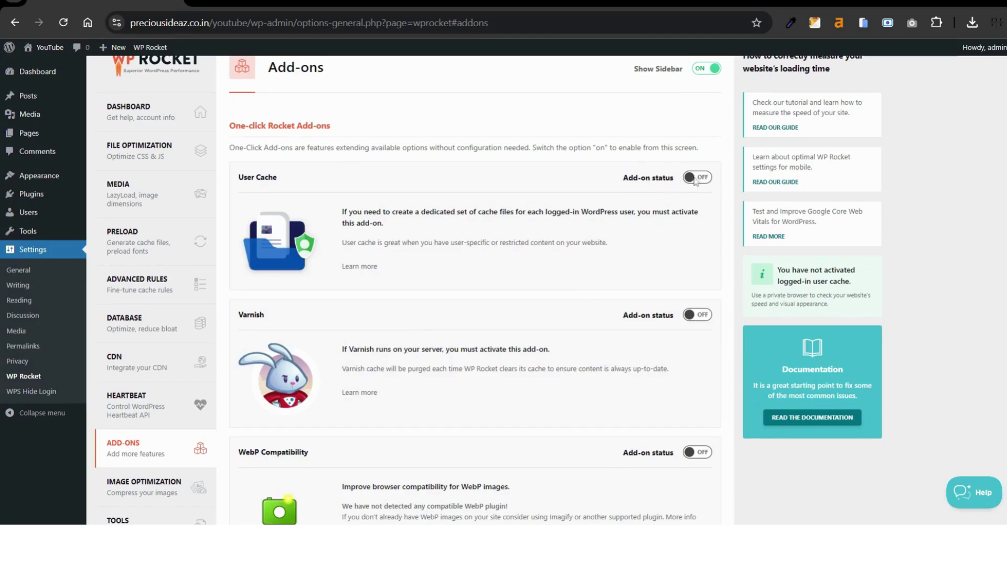
click(696, 179)
scroll(687, 234, down, 3)
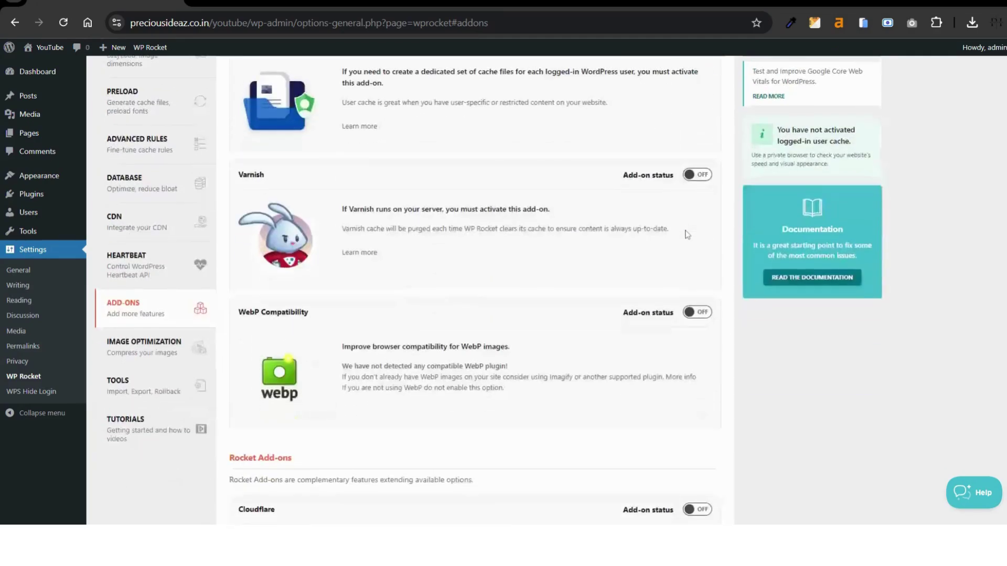
click(703, 176)
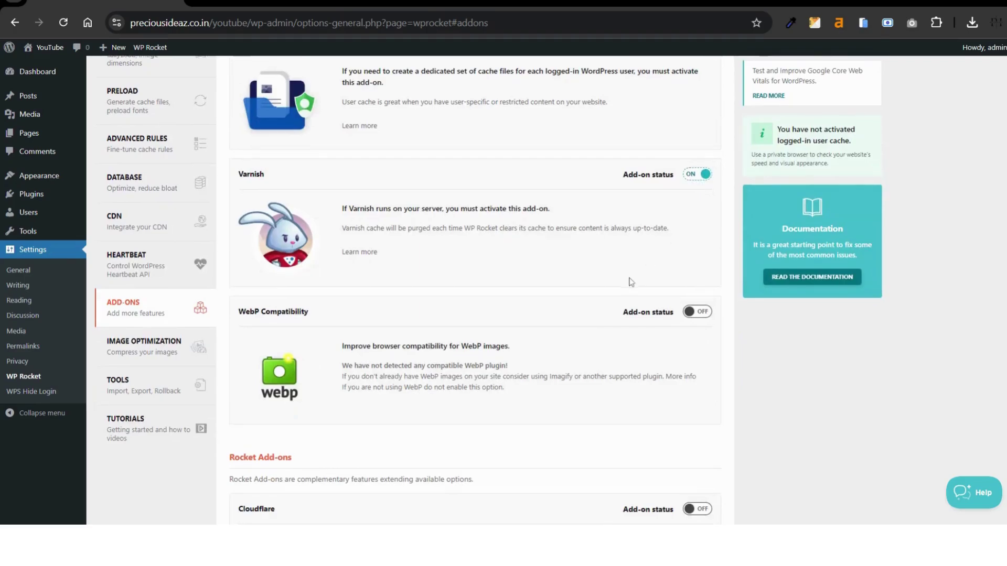
scroll(637, 270, down, 3)
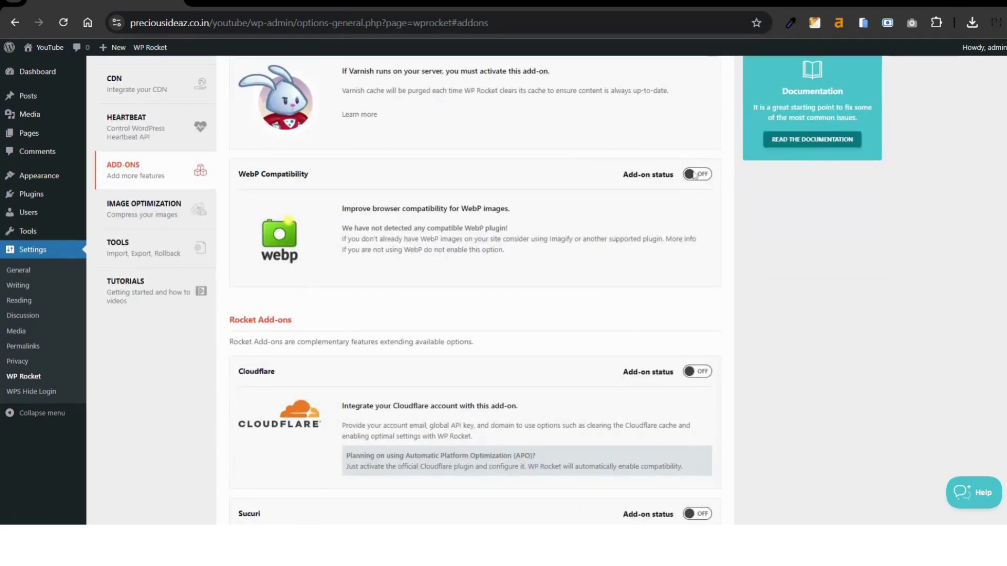
click(693, 174)
Turn on the Cloudflare add-on under Rocket Add-ons.
scroll(676, 250, down, 1)
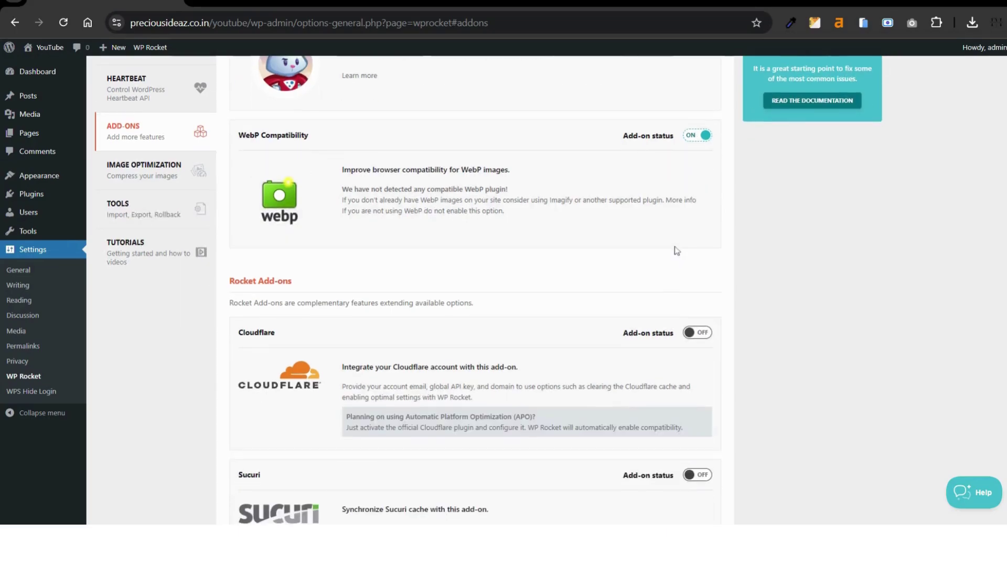
scroll(677, 250, down, 1)
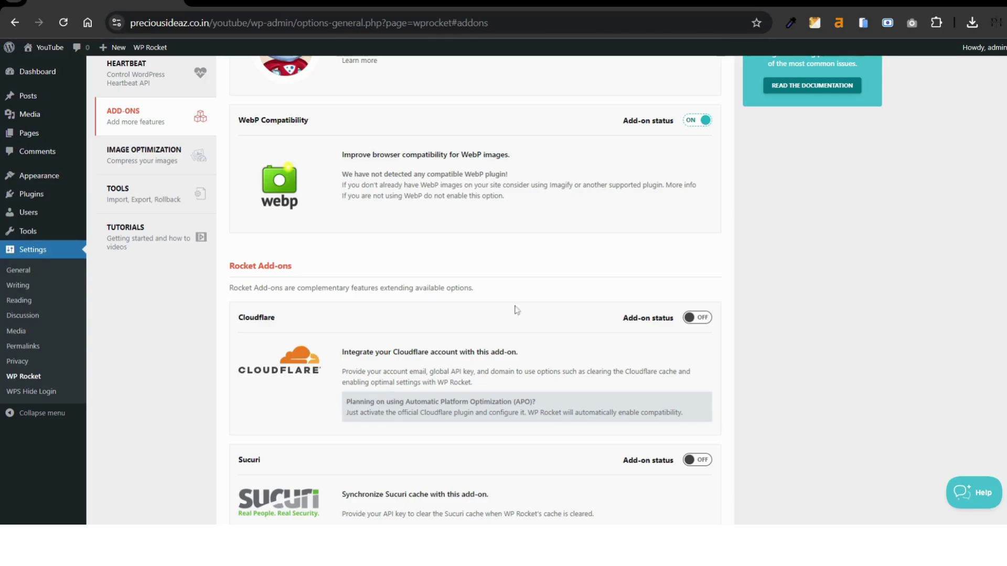
scroll(516, 310, down, 3)
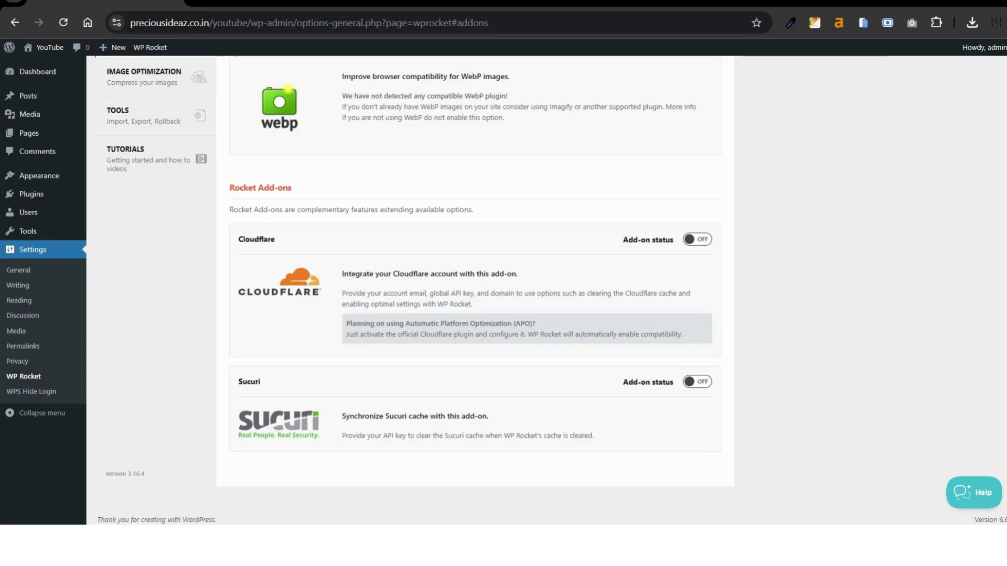
click(693, 239)
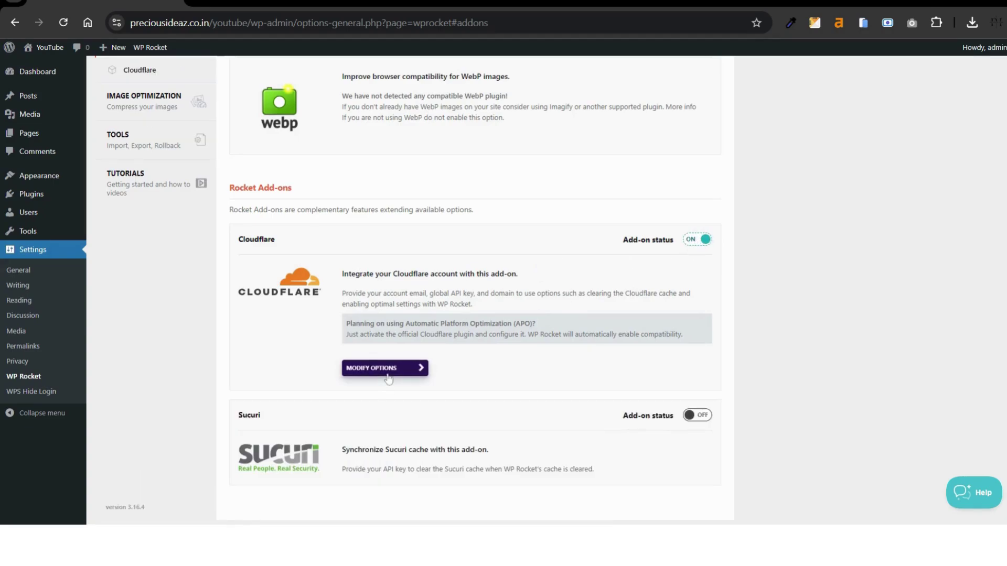
Open the Cloudflare add-on settings and go through the Global API key, Account email and Zone ID credential fields without filling them.
scroll(472, 315, up, 1)
scroll(683, 193, down, 2)
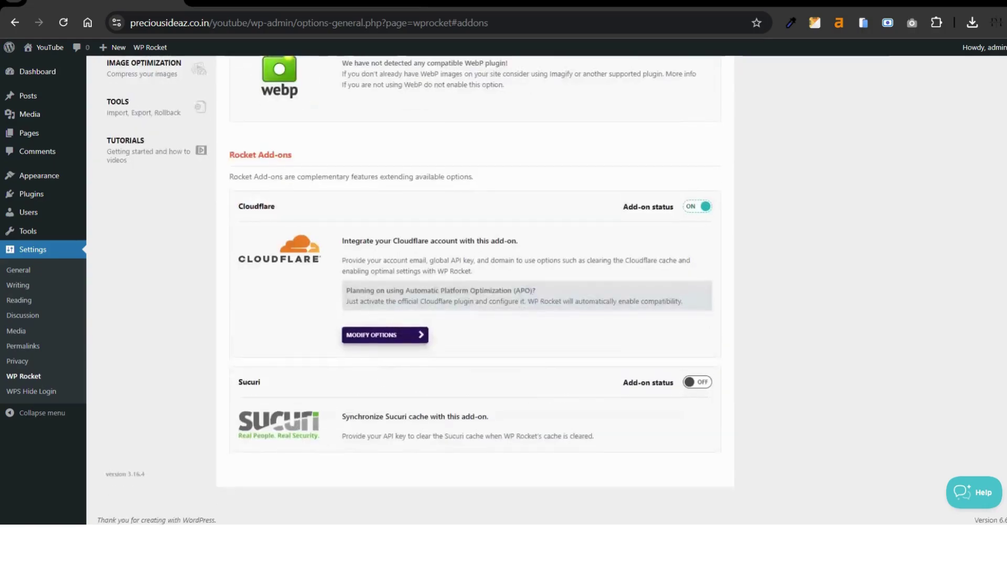
scroll(502, 223, up, 6)
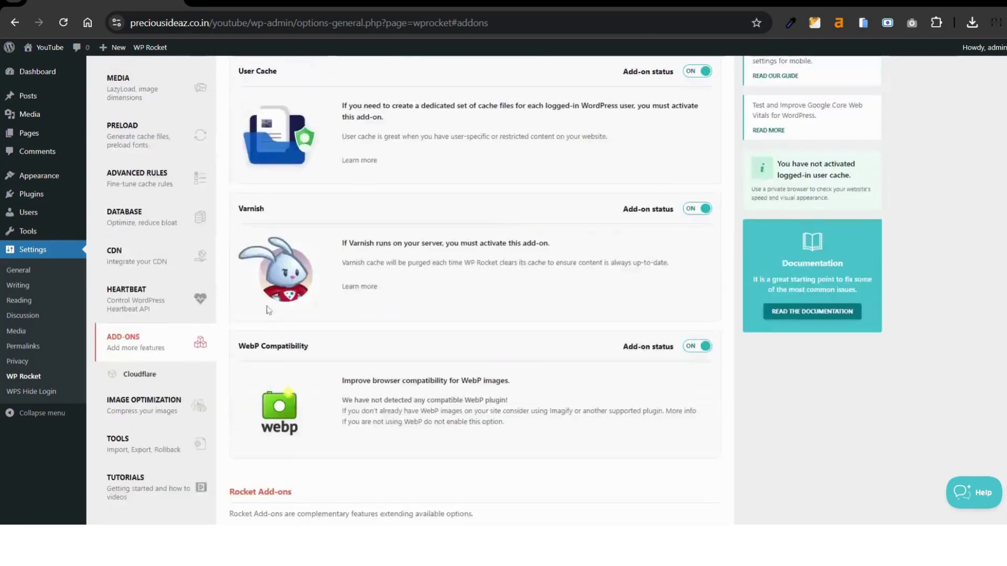
click(147, 377)
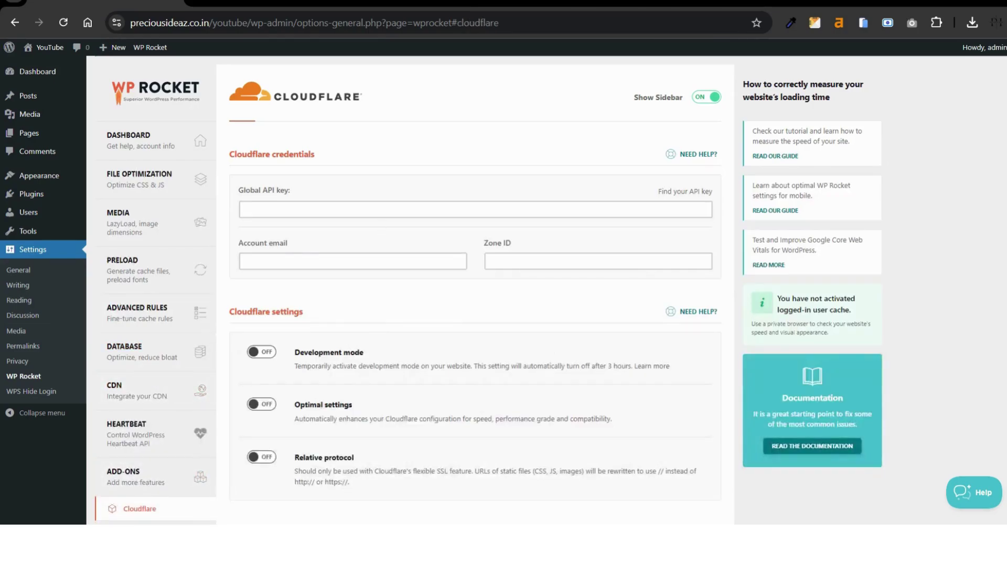
click(245, 210)
click(367, 262)
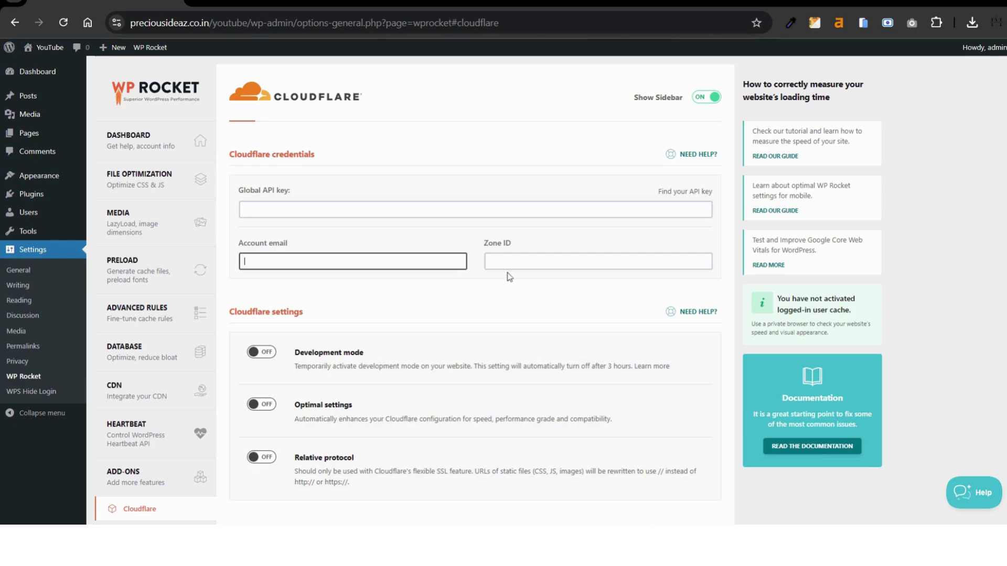
click(503, 258)
Turn on Optimal settings and Relative protocol in the Cloudflare settings and save the changes.
scroll(429, 390, down, 3)
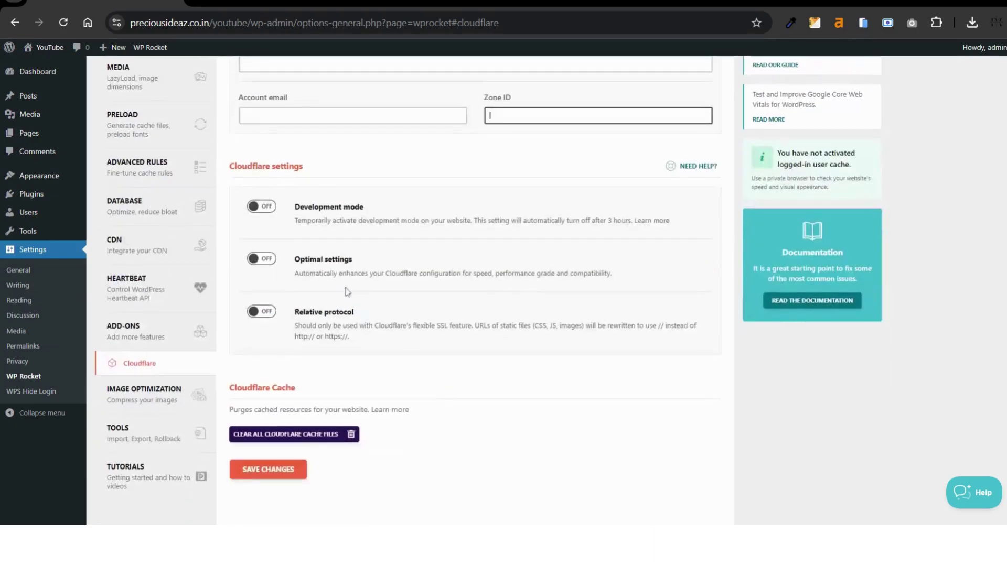
click(261, 258)
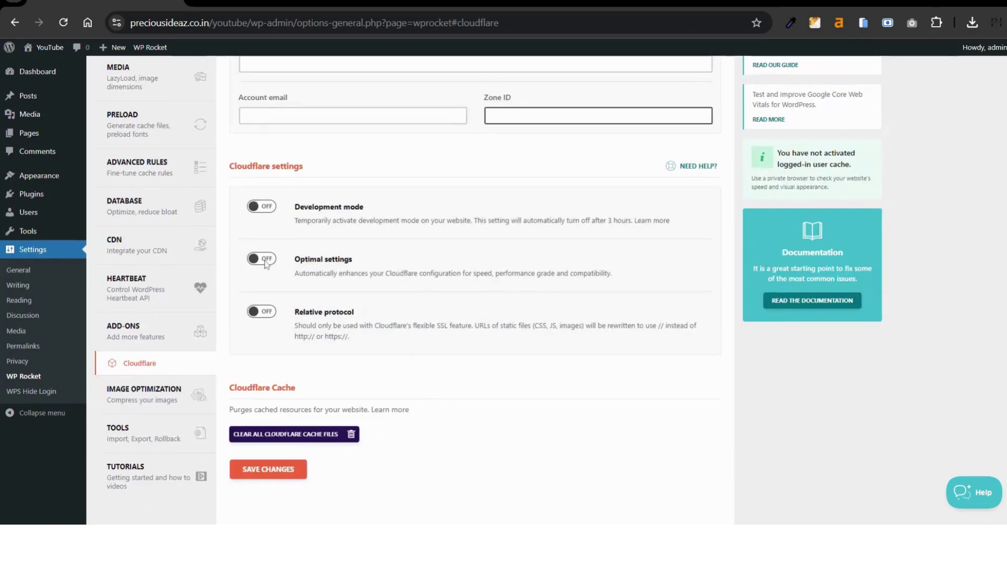
click(263, 314)
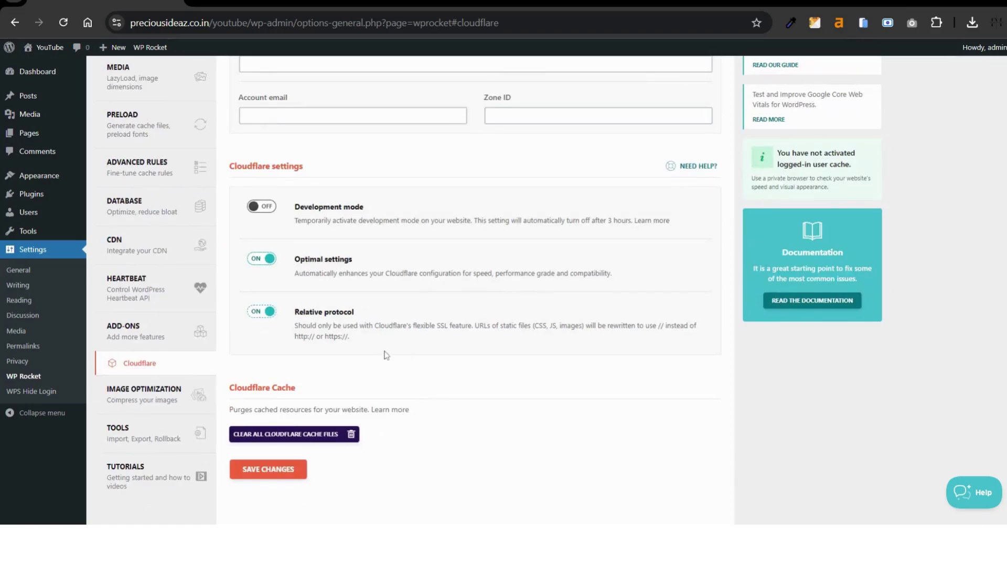
scroll(385, 354, down, 1)
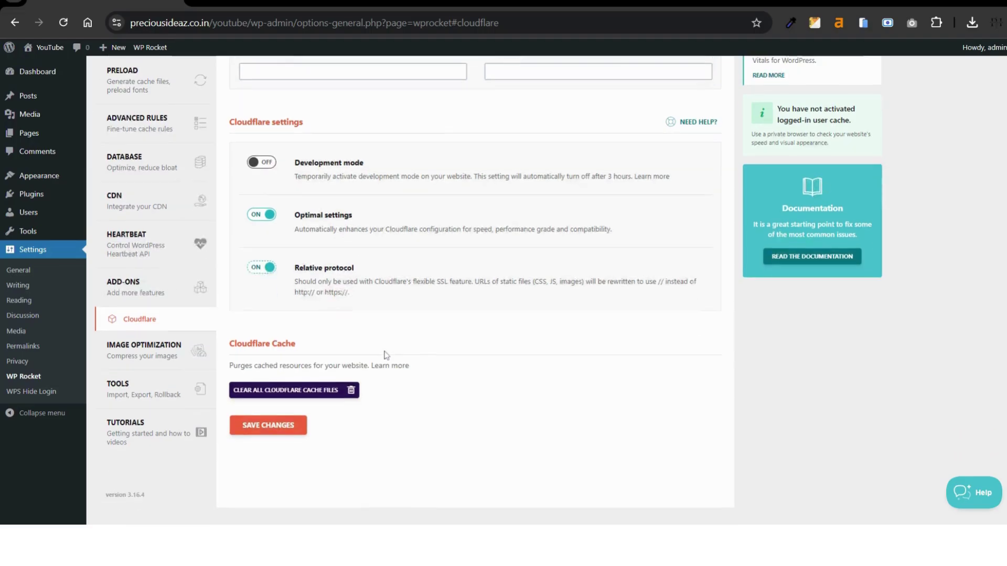
click(263, 423)
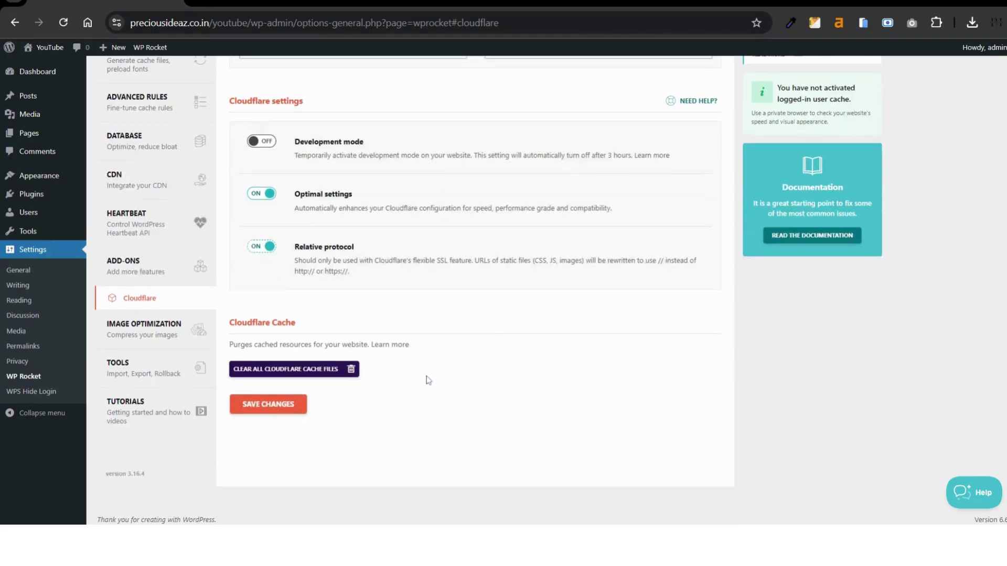
scroll(428, 379, down, 4)
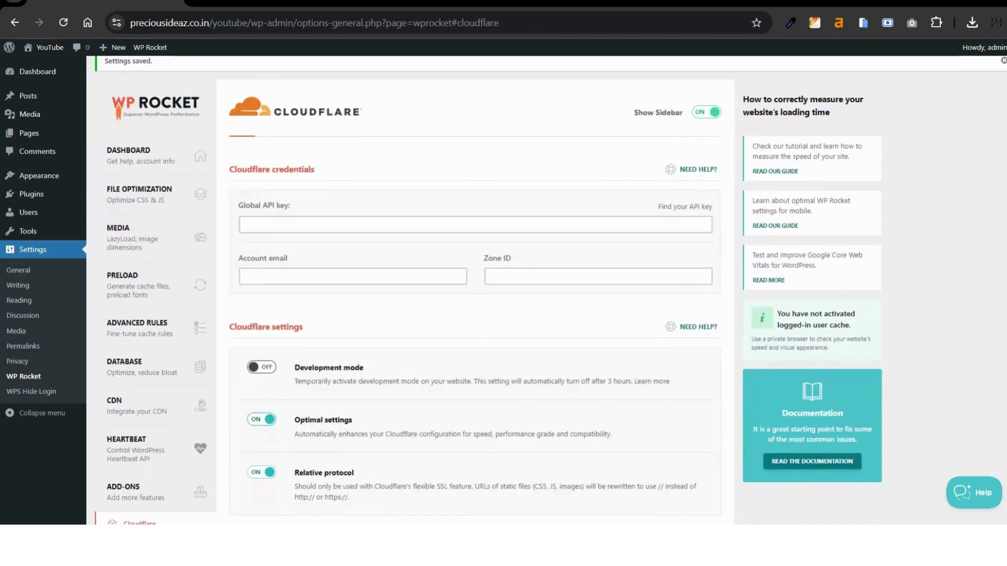
scroll(551, 290, down, 1)
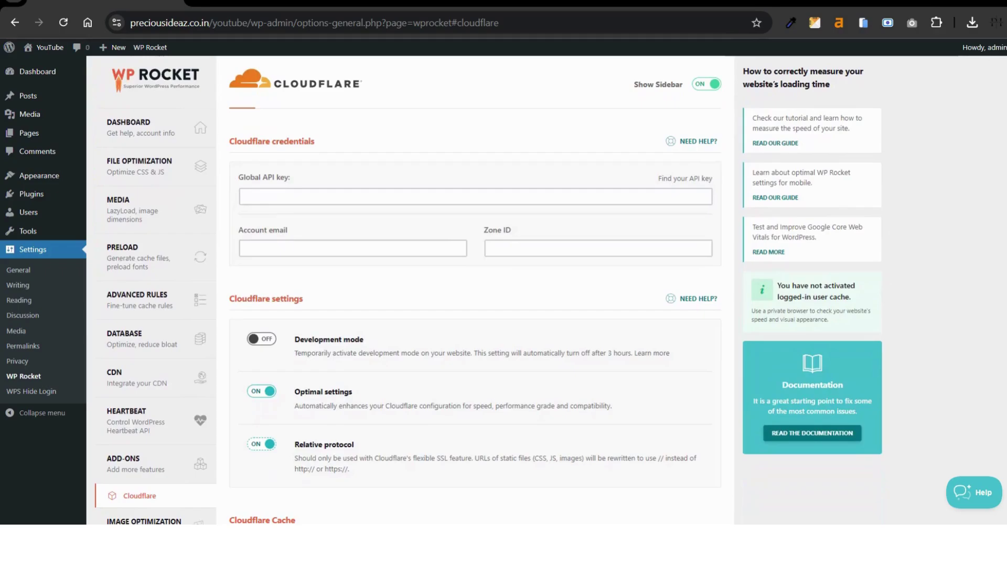
Clear and preload the WP Rocket cache for the whole site.
scroll(547, 290, up, 3)
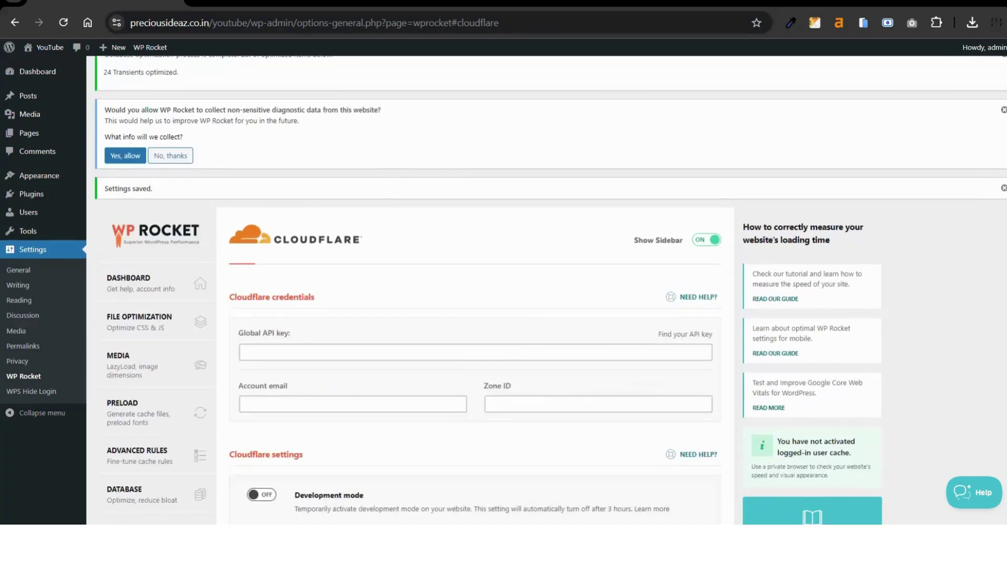
scroll(384, 328, up, 4)
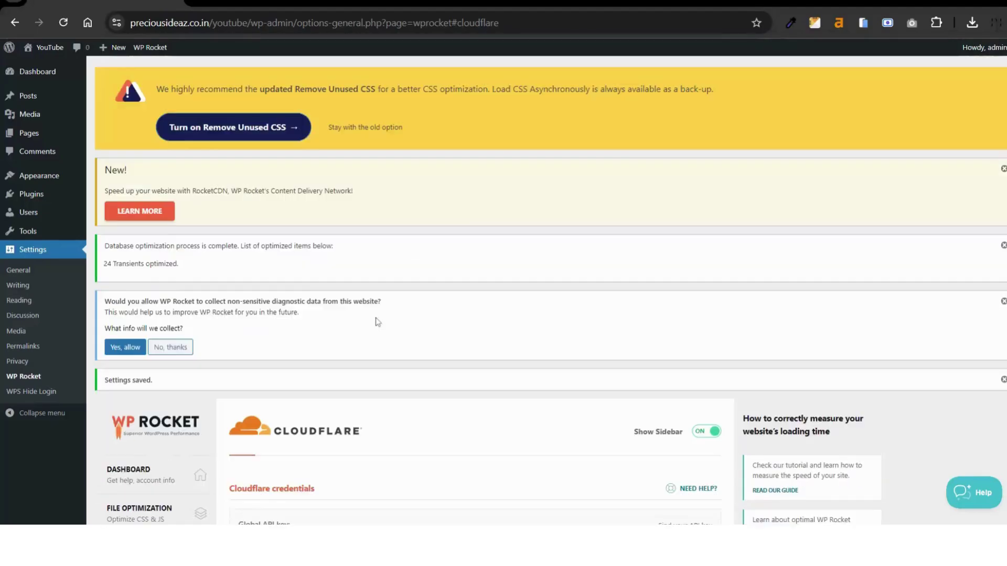
mouse_move(147, 48)
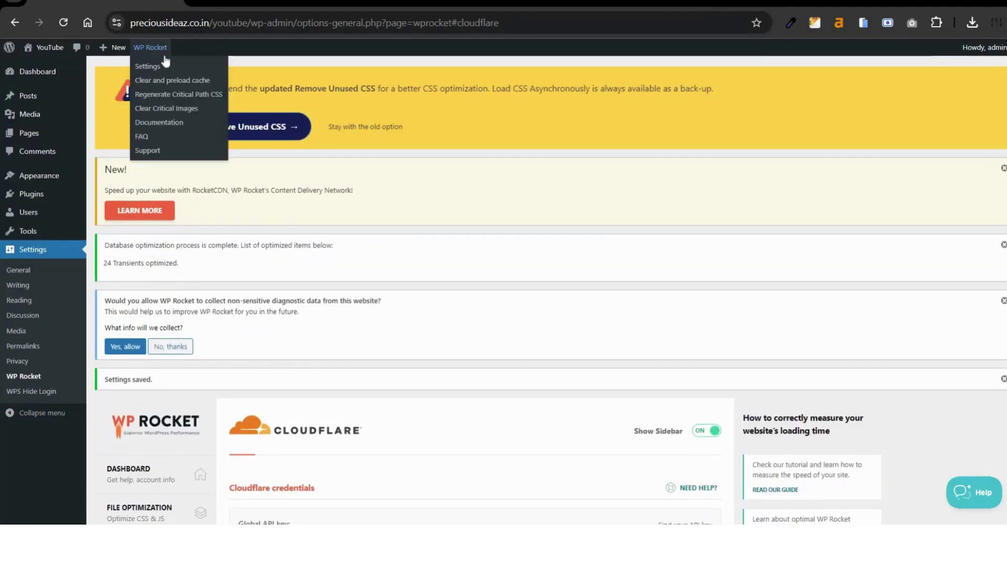
click(183, 84)
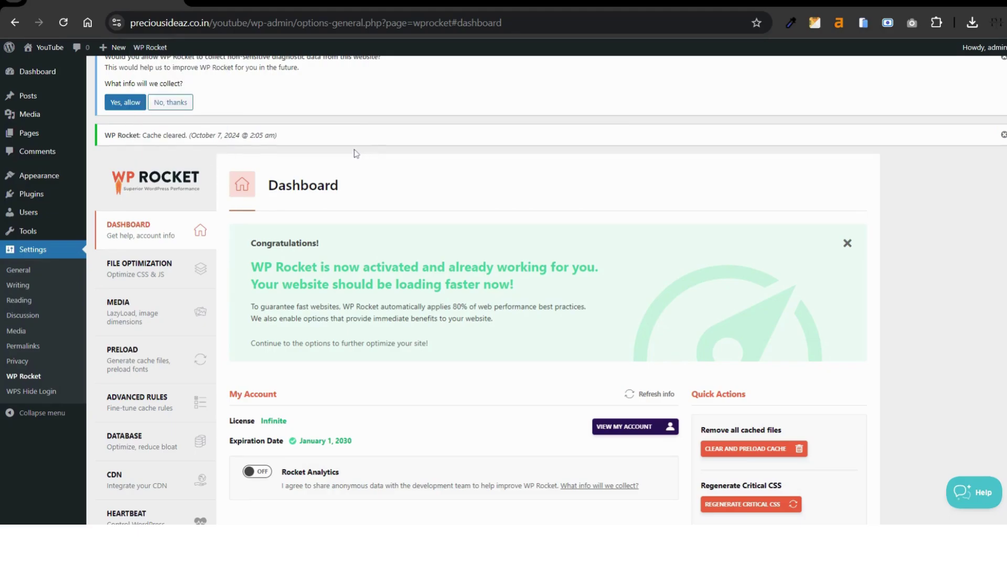
scroll(354, 153, down, 2)
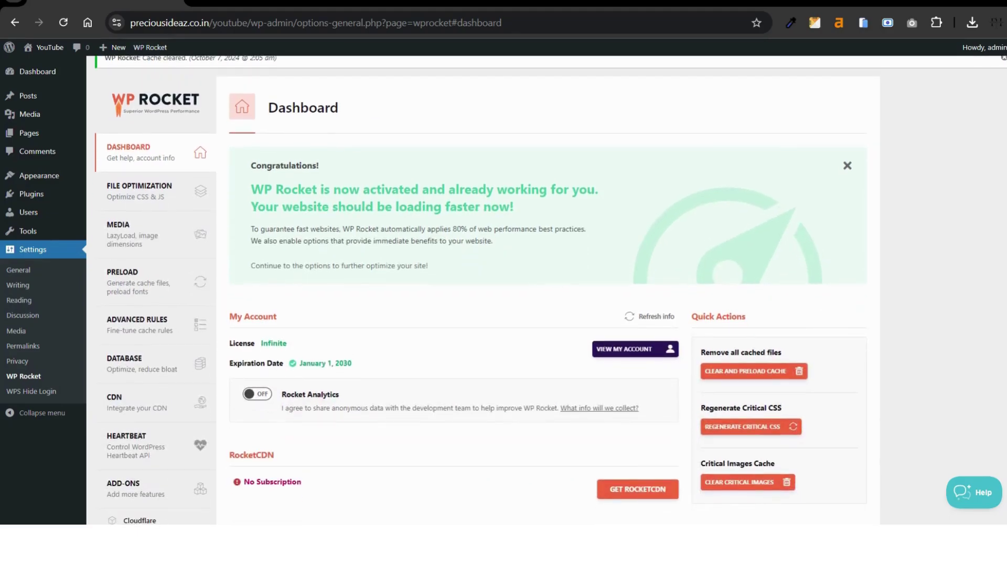